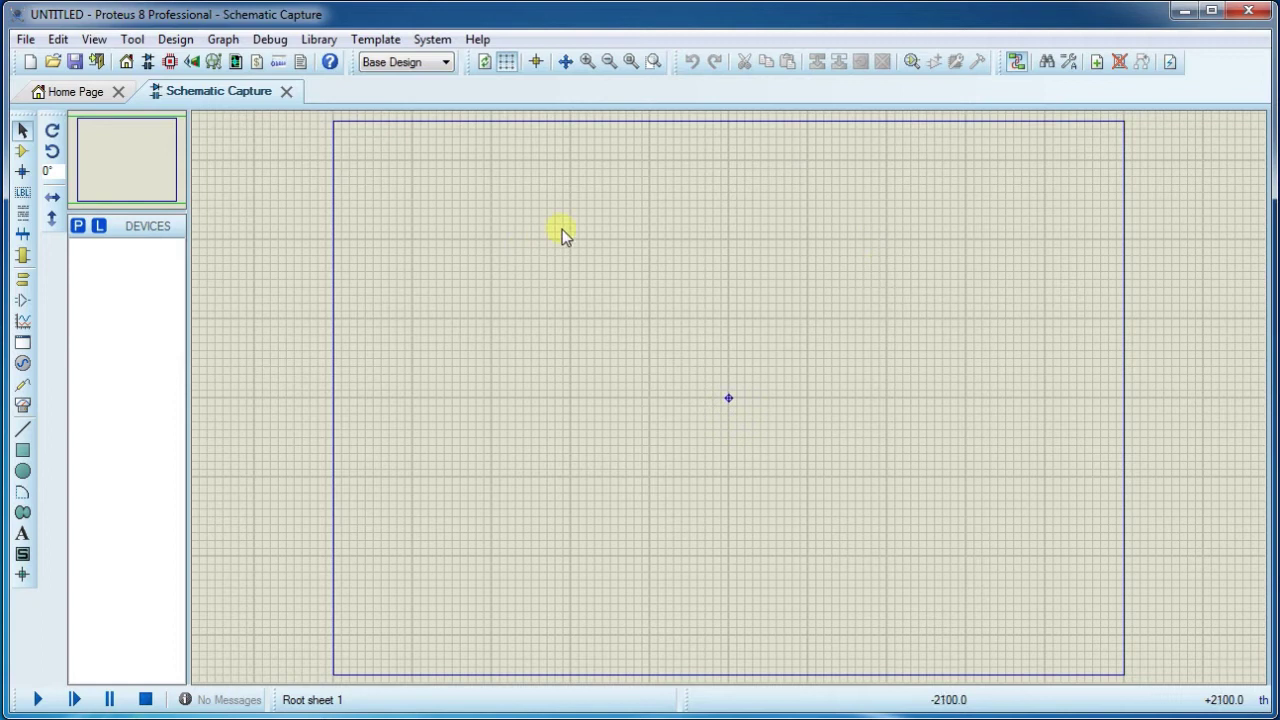
Find the MQ-4 GAS SENSOR with a library search for 'mq' and place it as GAS1
right_click(486, 234)
mouse_move(563, 230)
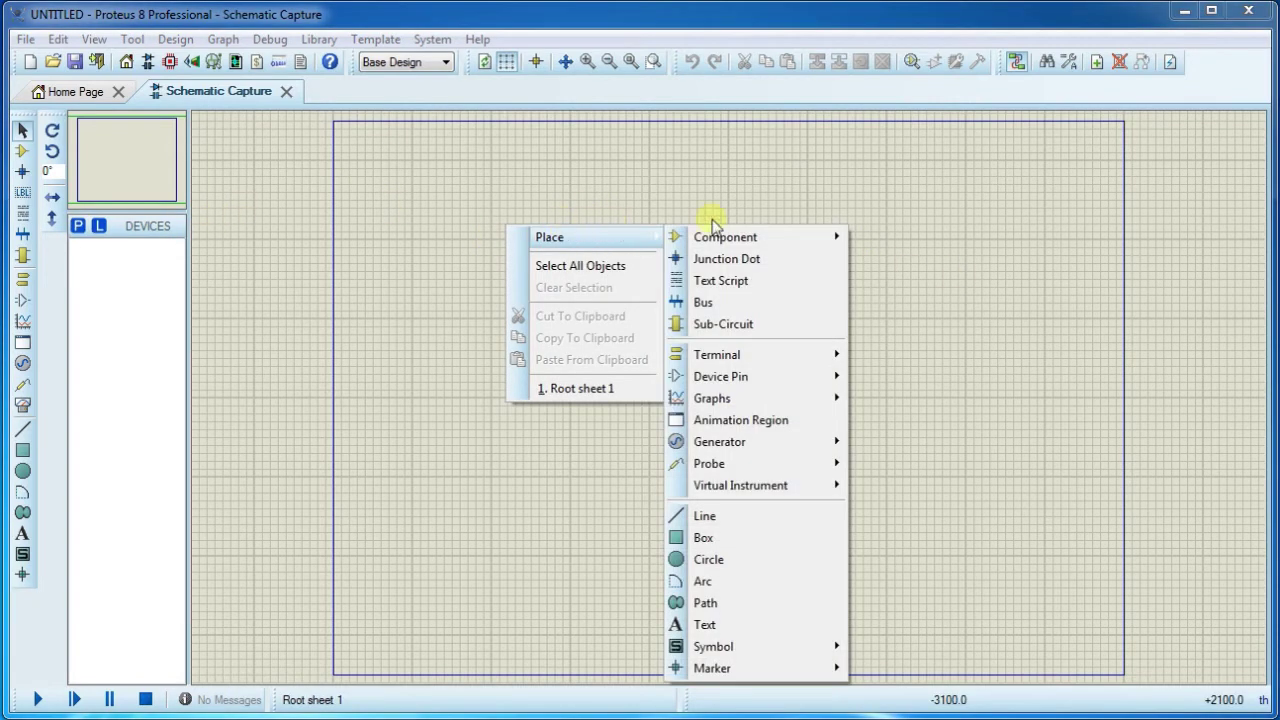
mouse_move(836, 237)
click(889, 237)
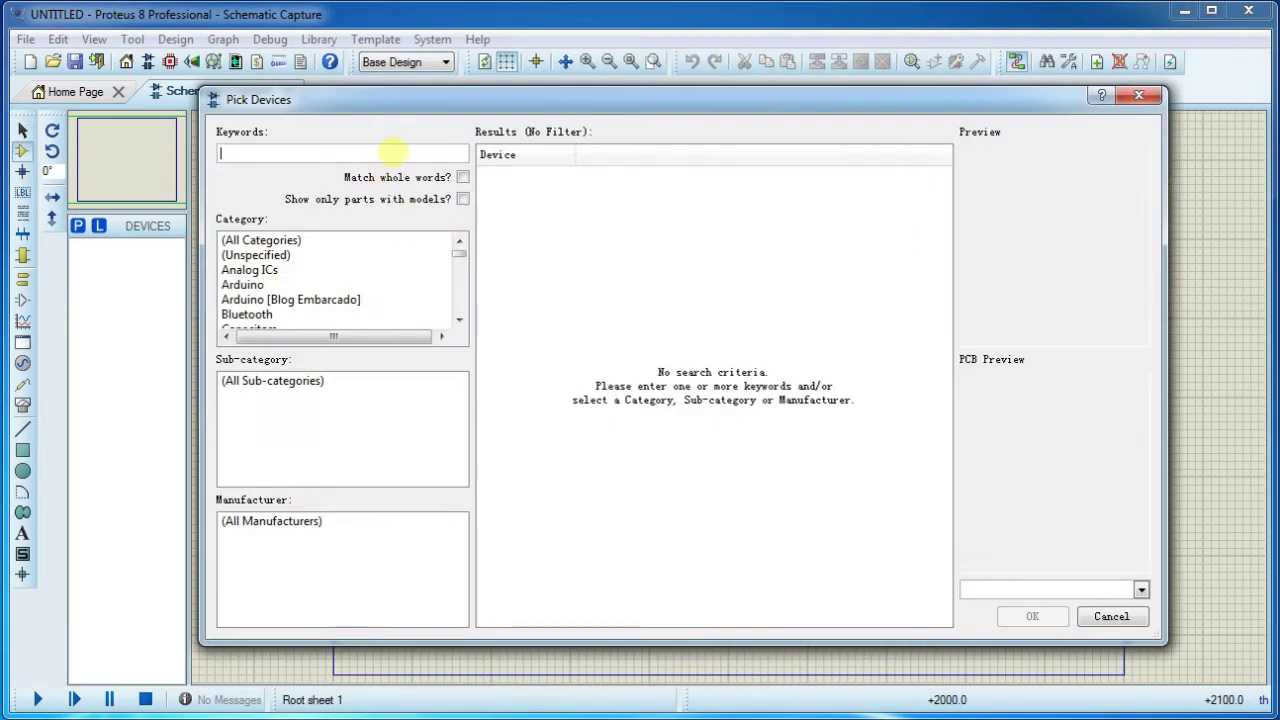
text(mq-4)
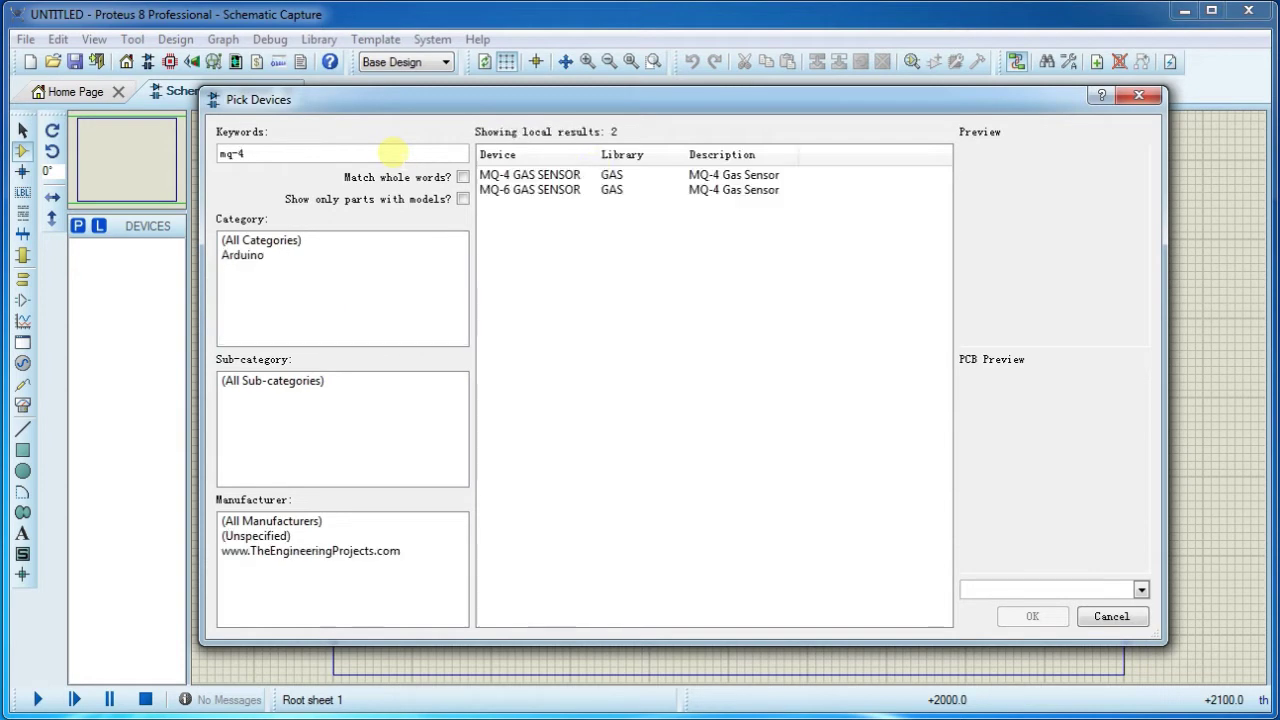
click(562, 176)
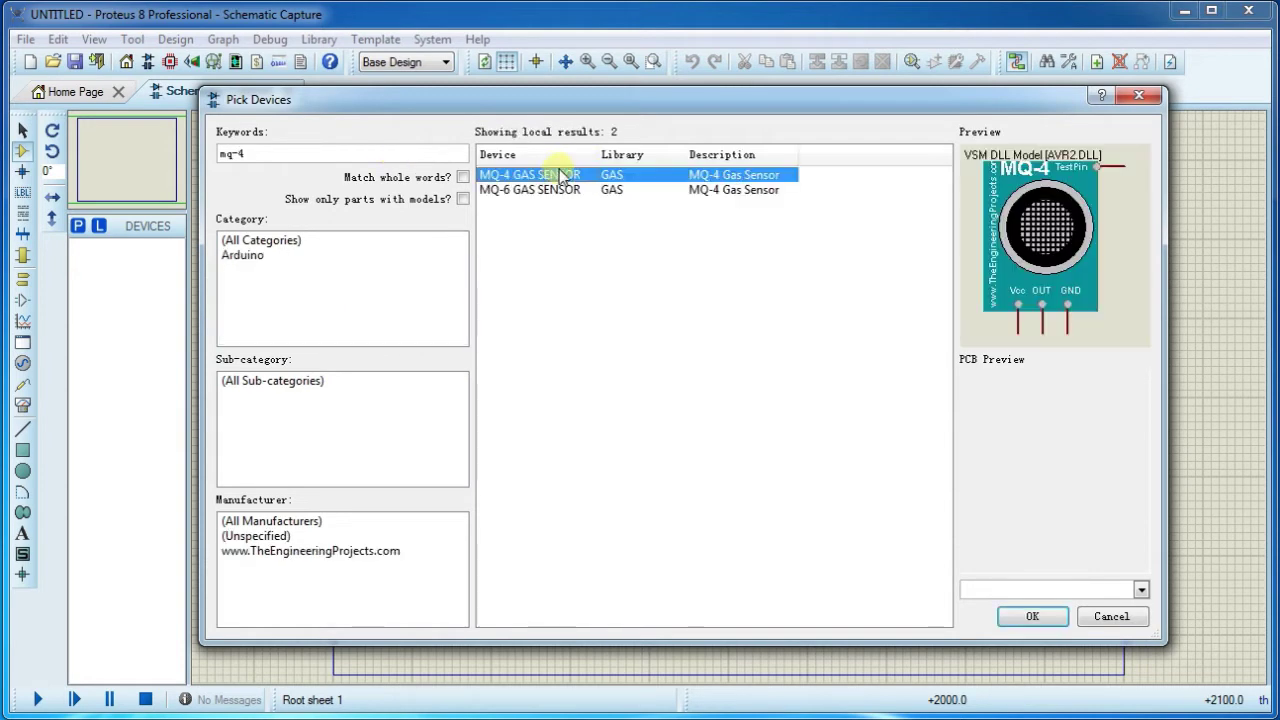
click(1030, 615)
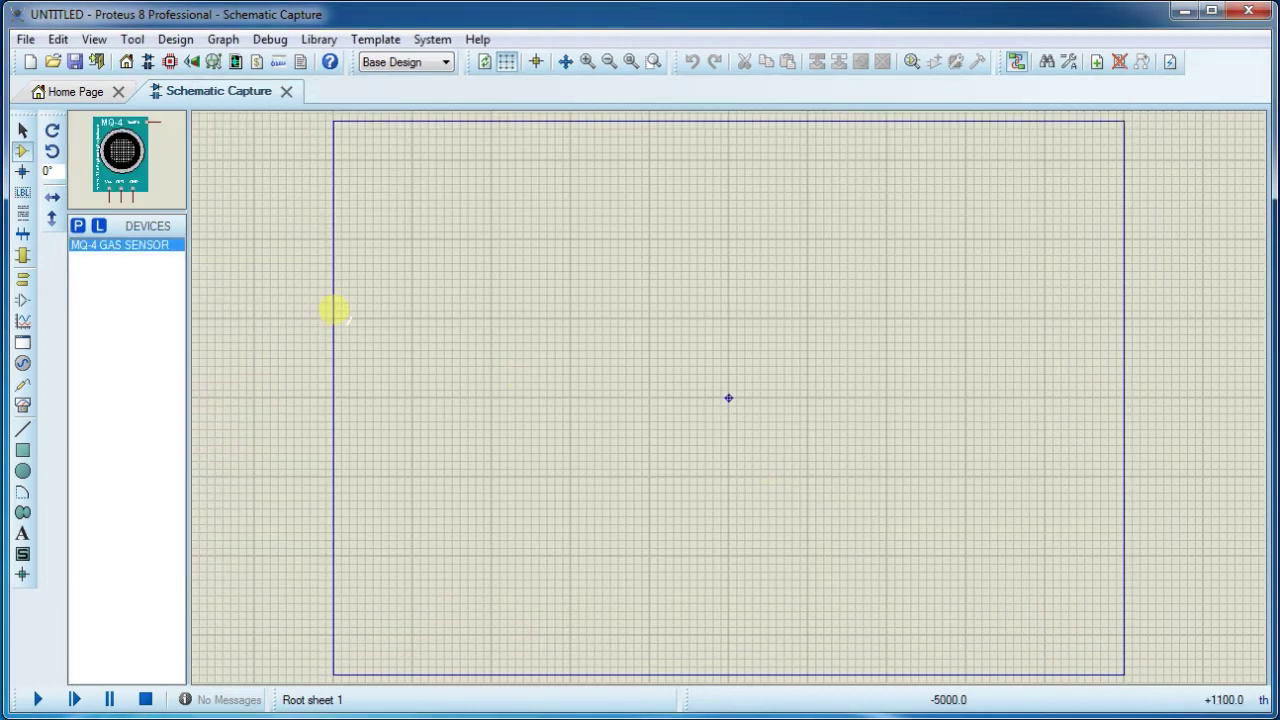
click(455, 312)
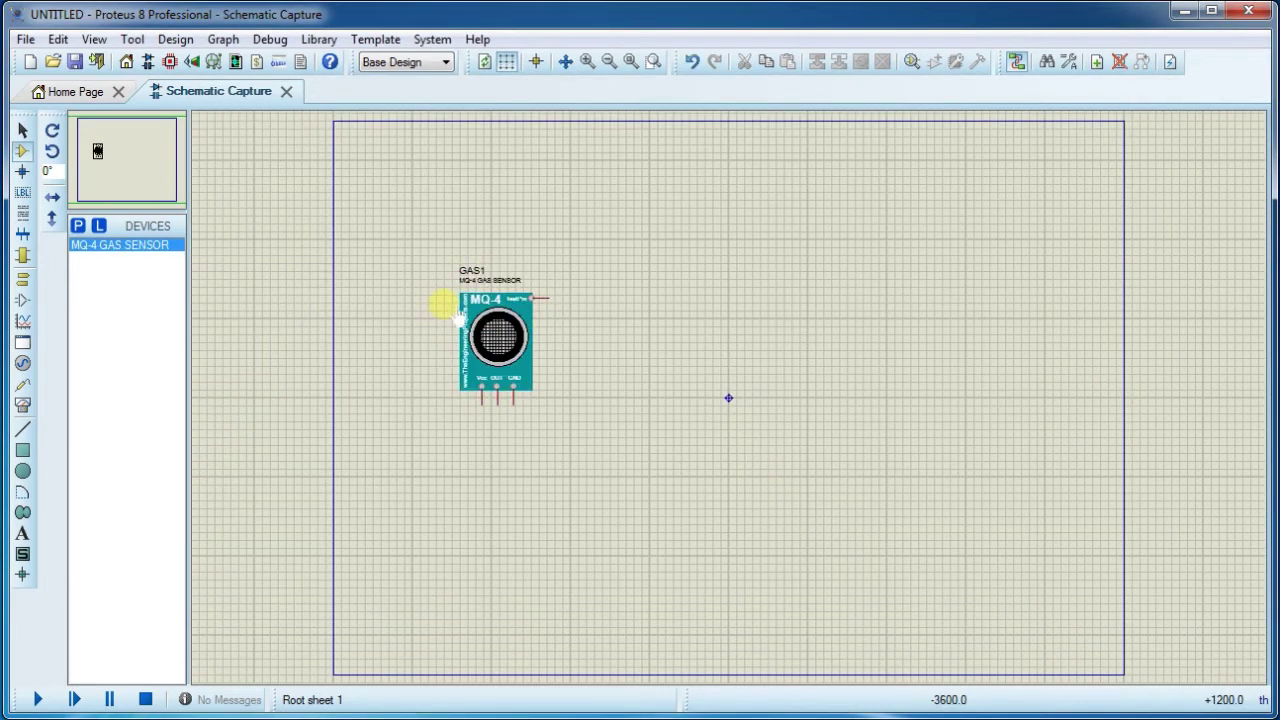
click(588, 62)
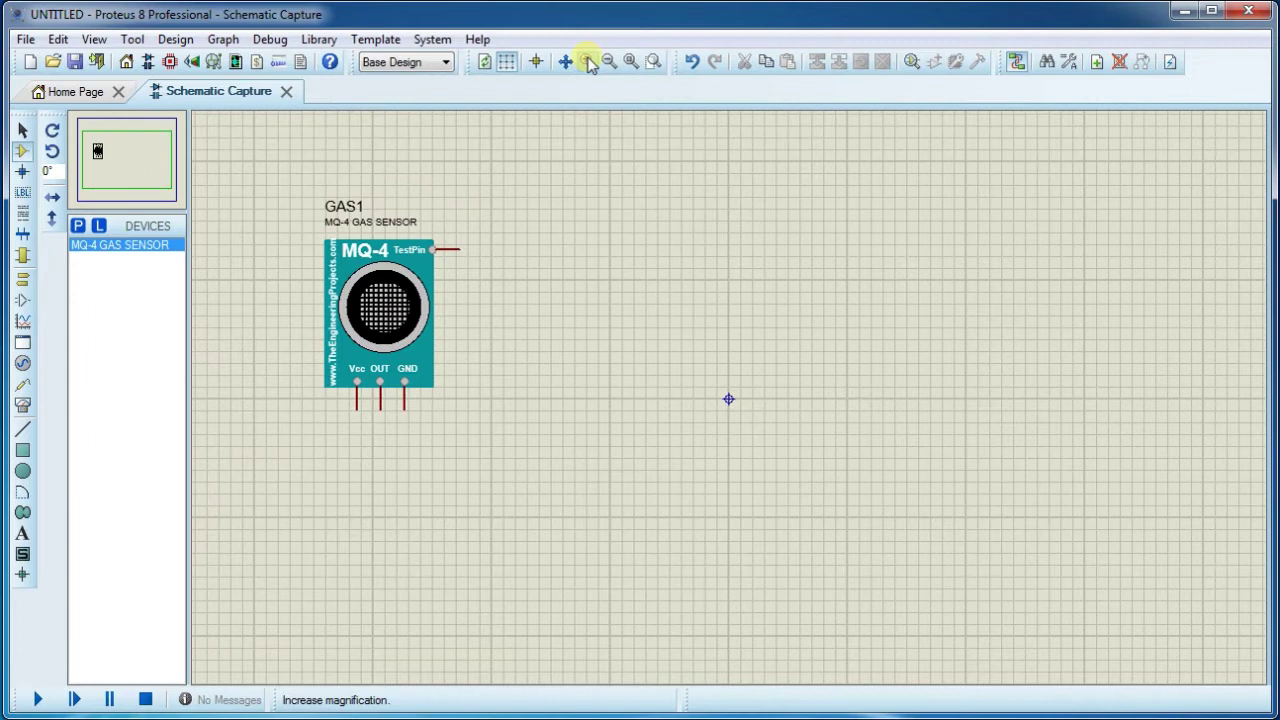
Place a SIMULINO UNO as SIM1 right of the sensor and nudge it slightly upward
click(78, 226)
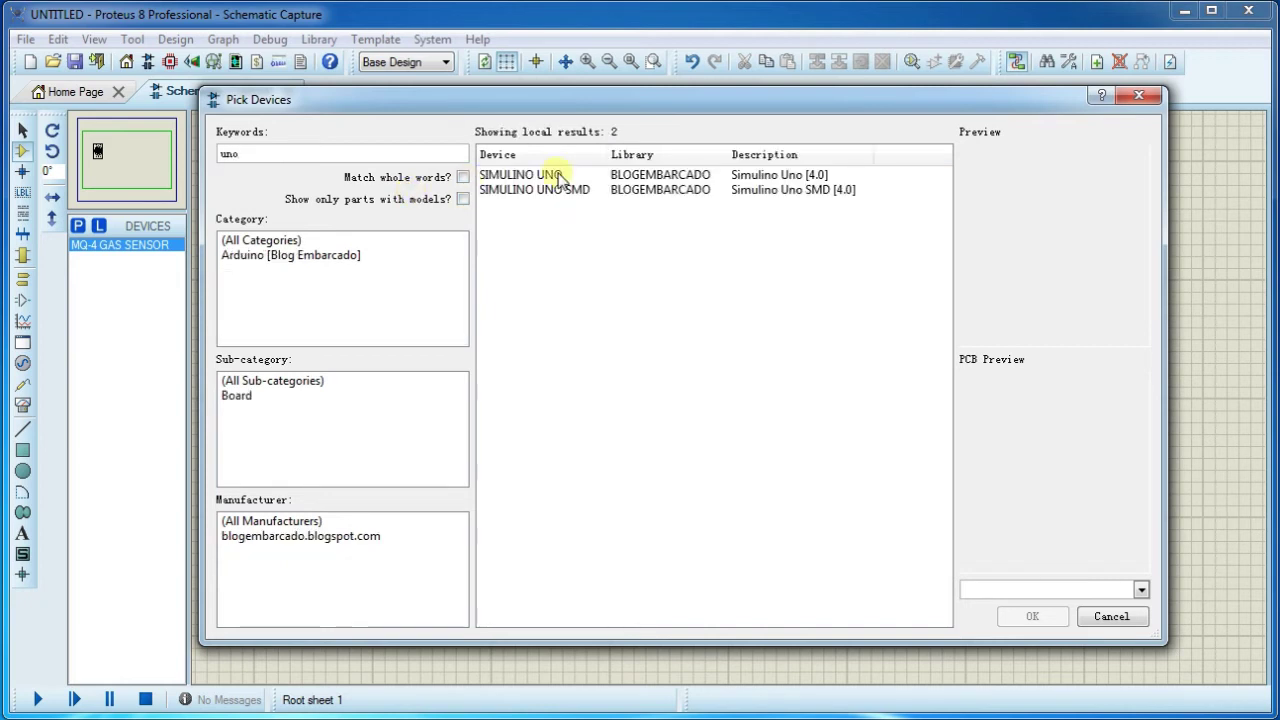
click(560, 178)
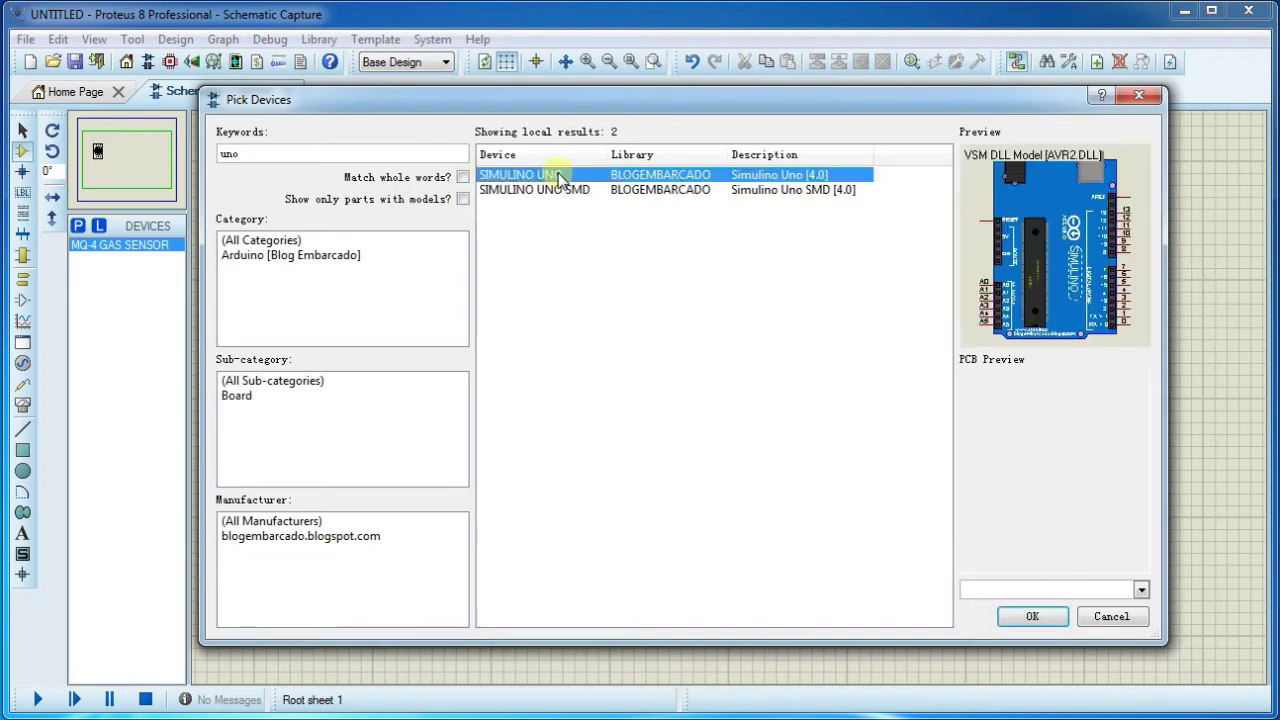
click(1030, 616)
click(508, 296)
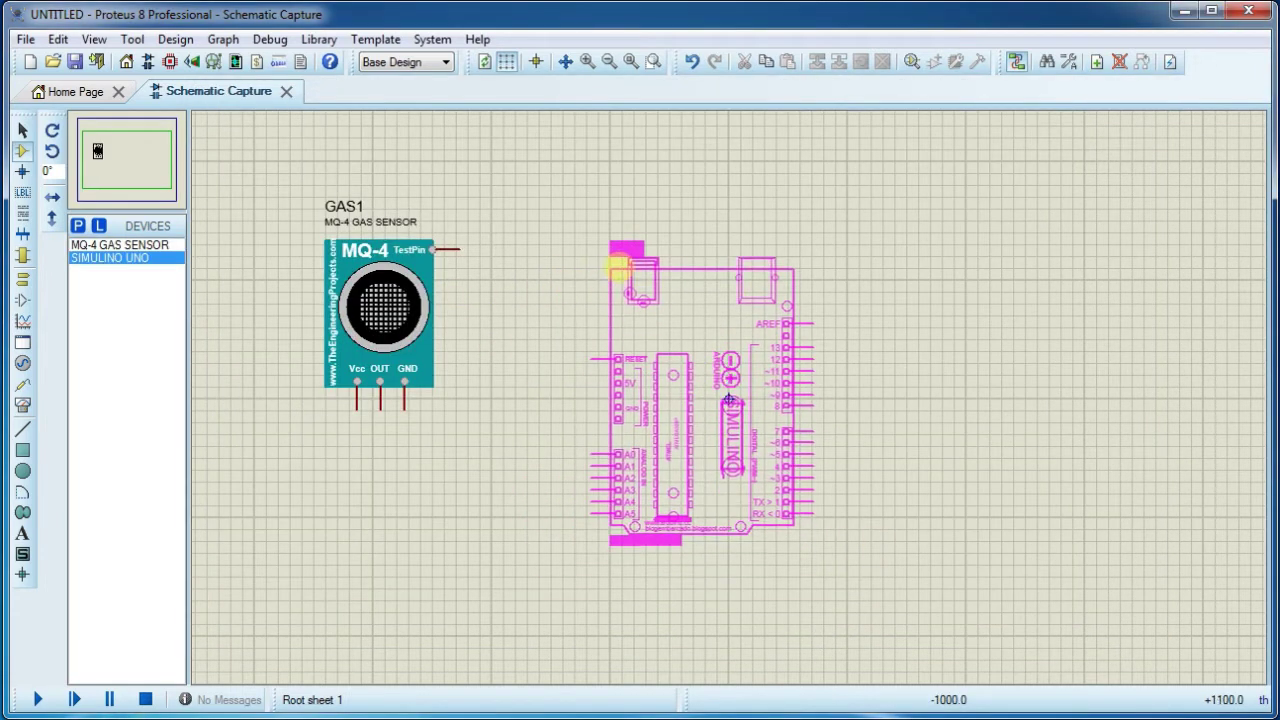
click(609, 280)
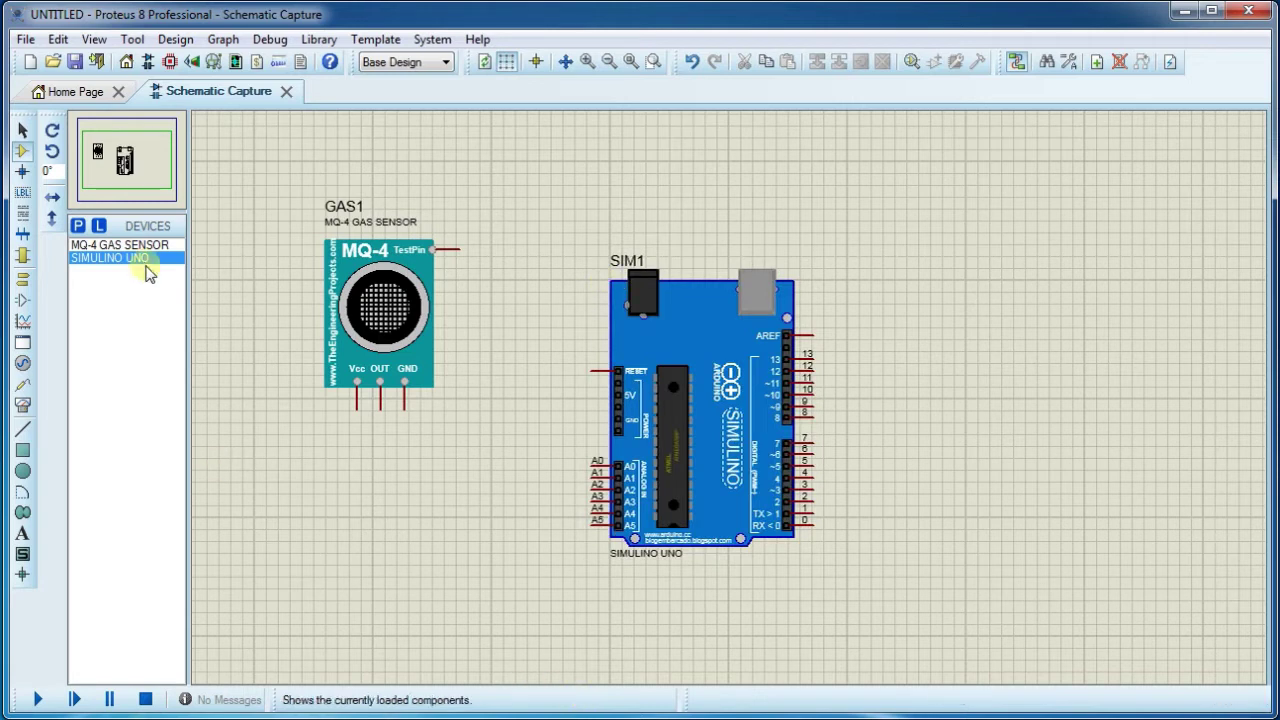
click(703, 378)
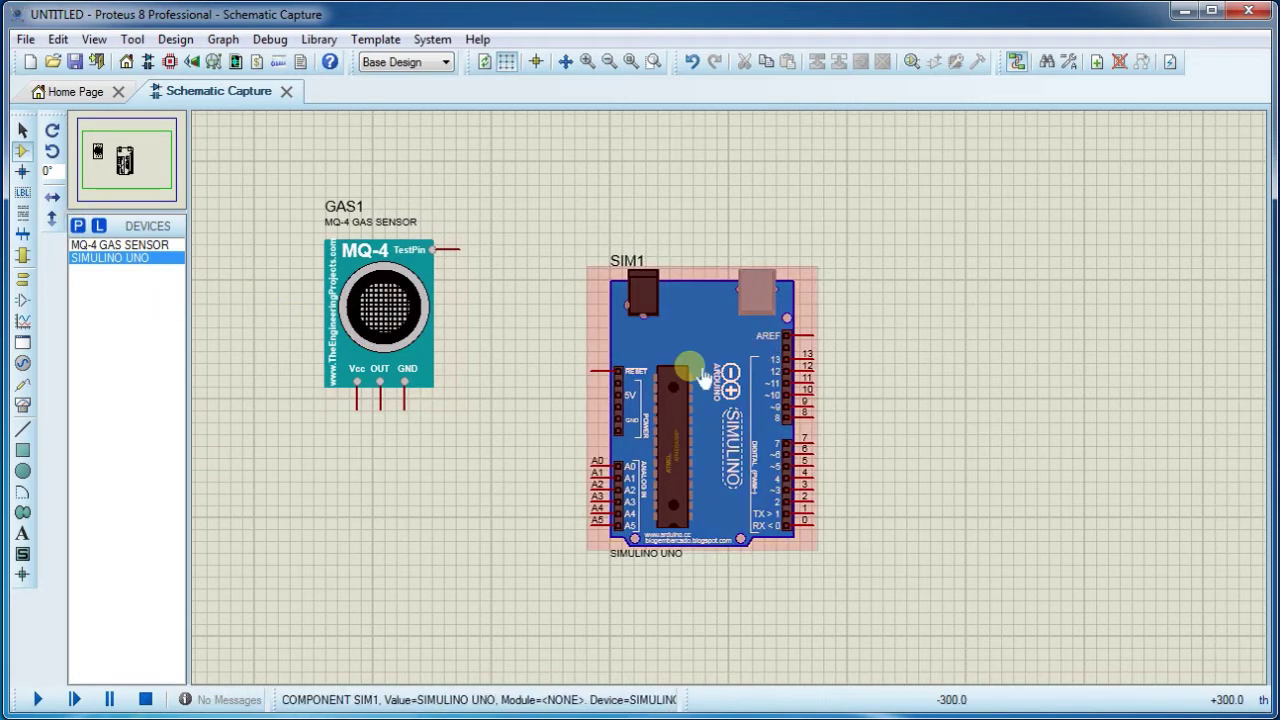
drag(703, 378, 703, 331)
click(864, 386)
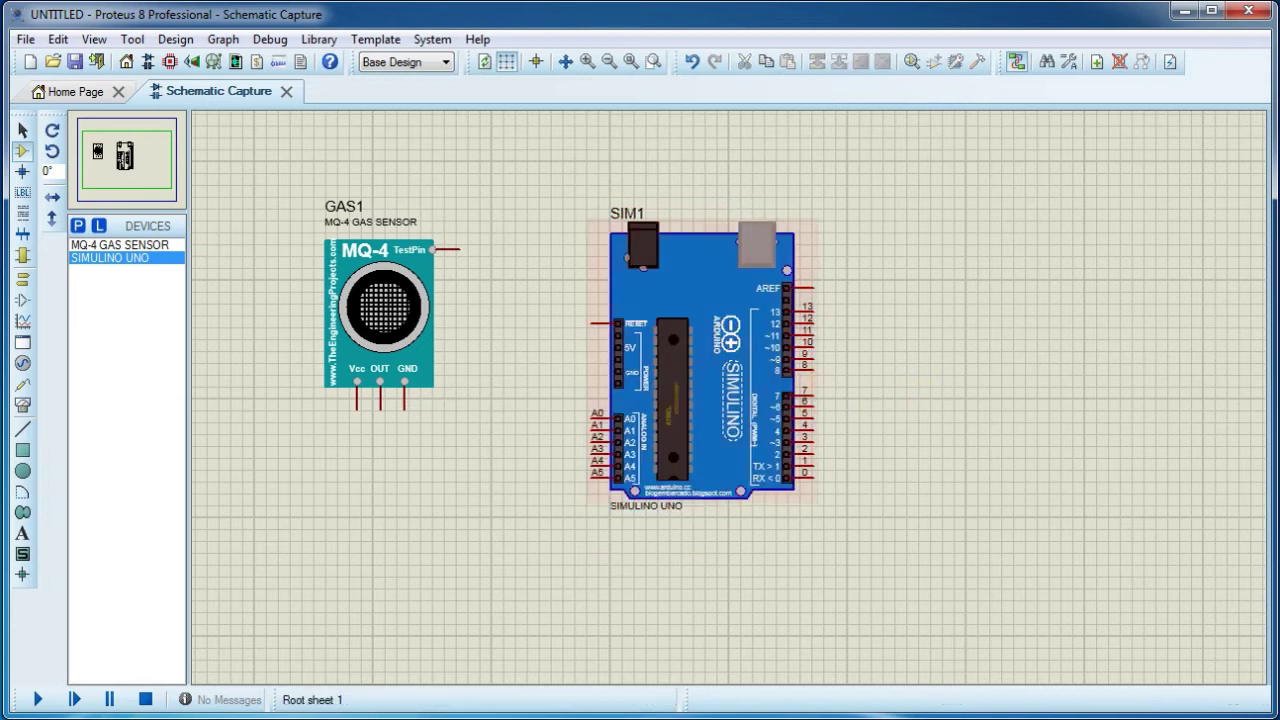
Find the LM016L 16x2 LCD by searching 'lcd 16' and place it at the upper right
click(77, 227)
text(lcd)
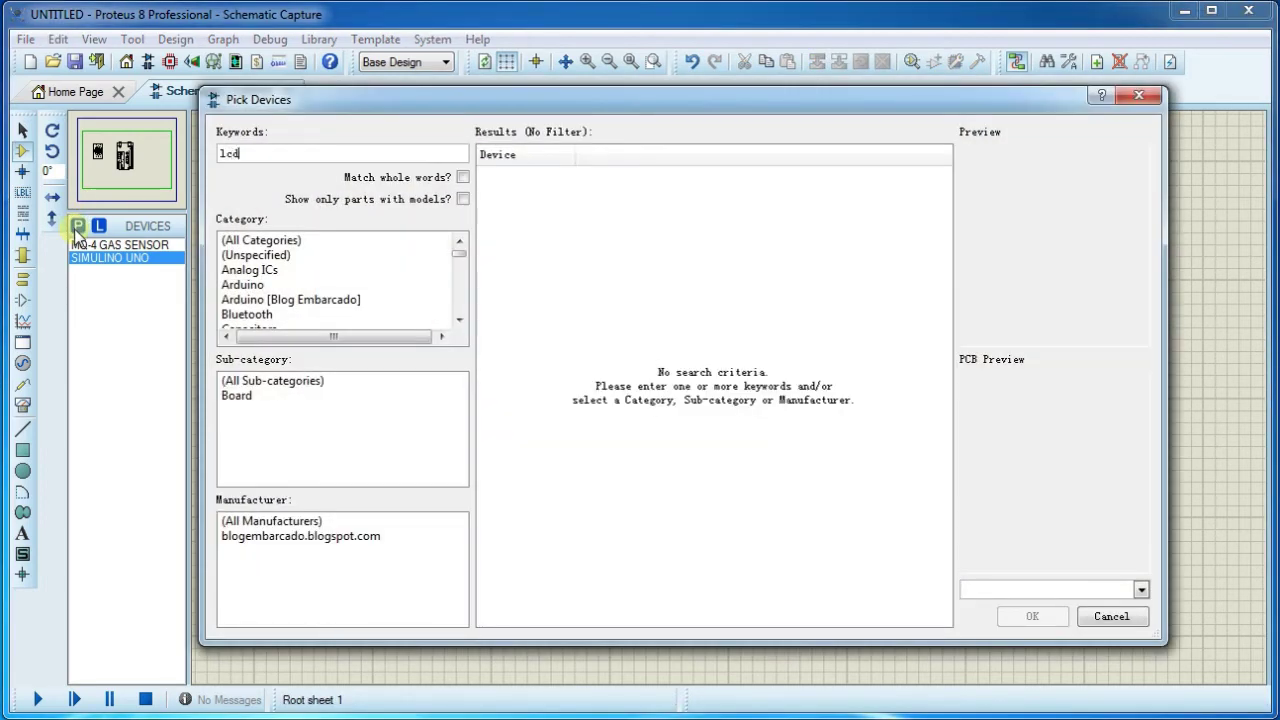
text( 16)
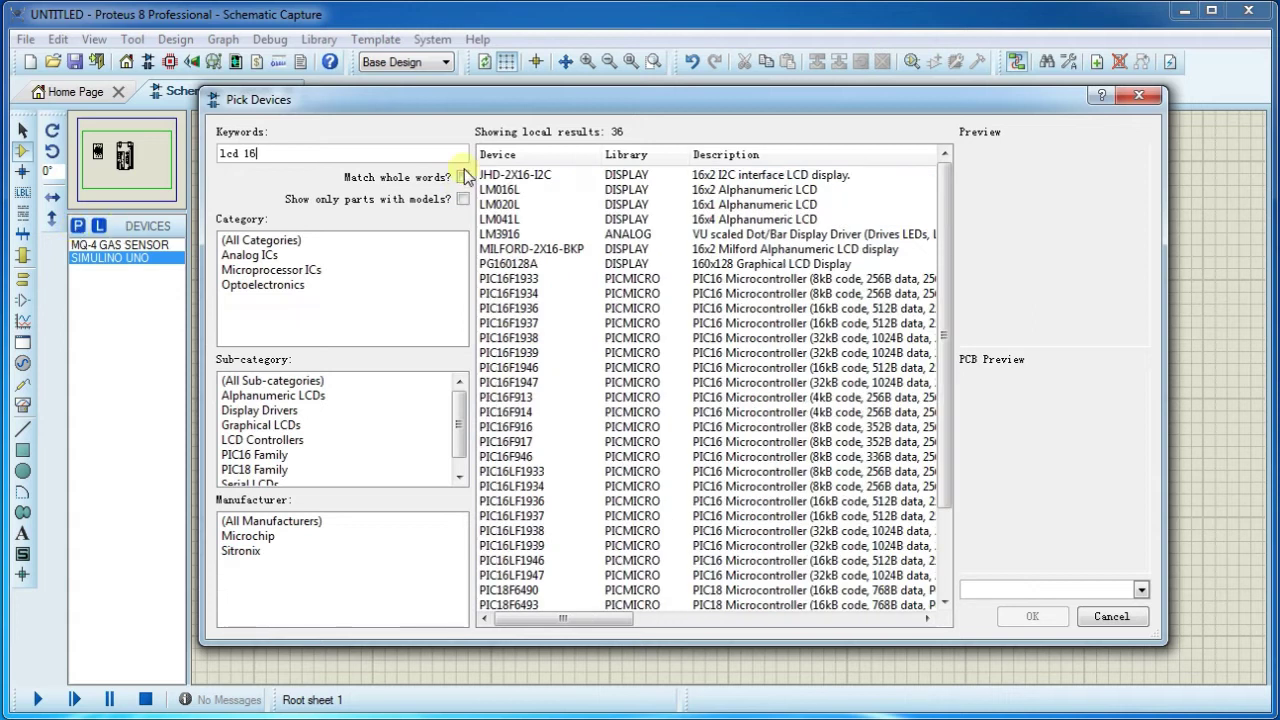
click(712, 190)
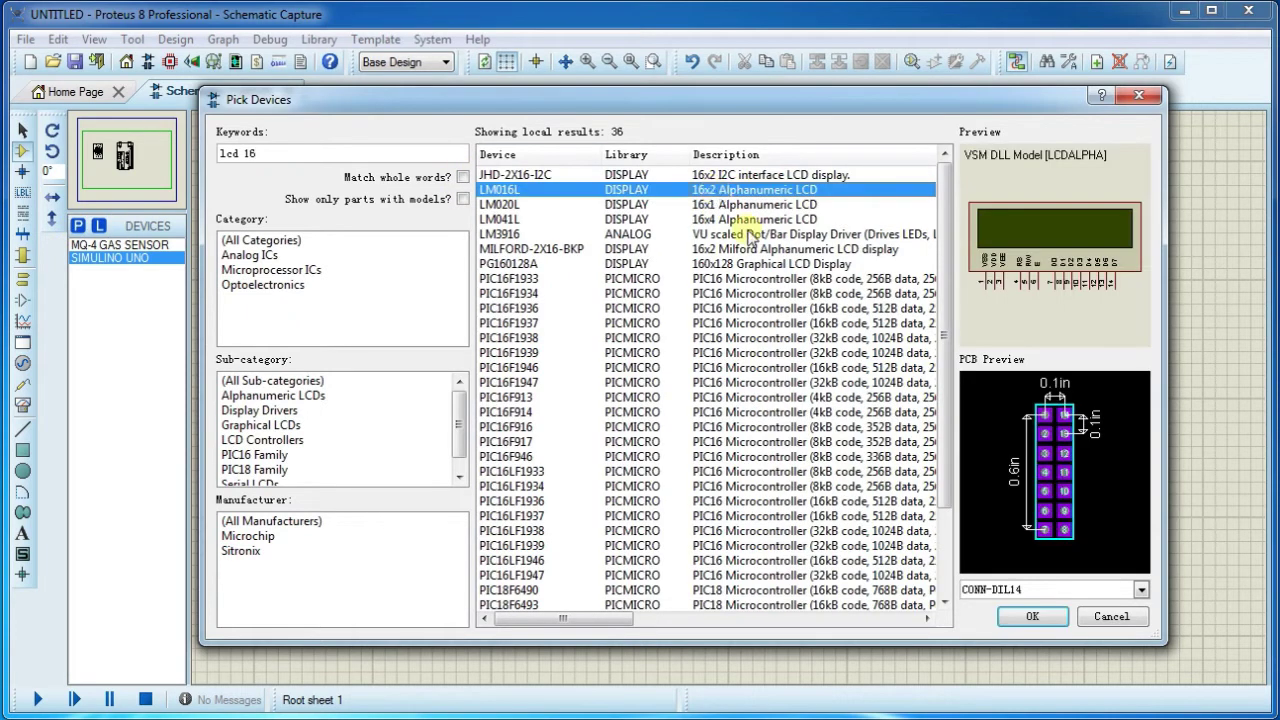
click(1032, 616)
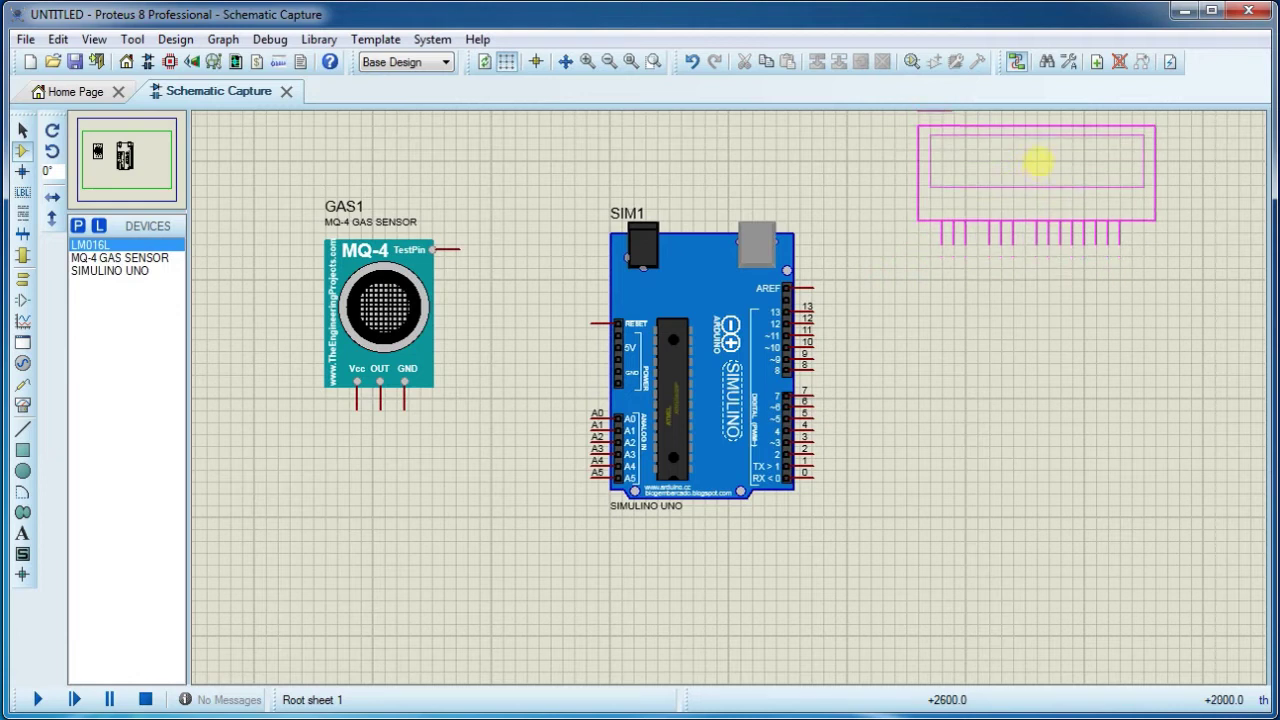
click(1038, 160)
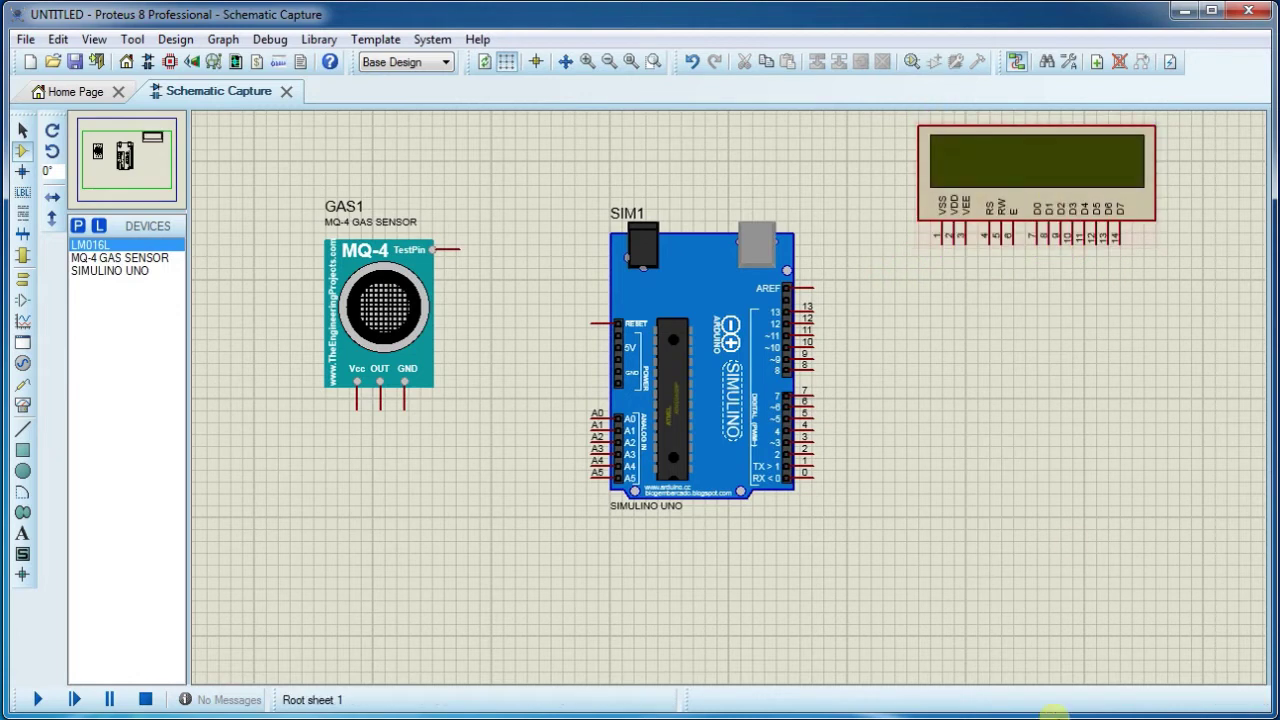
Add a LOGICTOGGLE, rotate it 180 degrees and attach it to the MQ-4's TestPin wire end
click(79, 228)
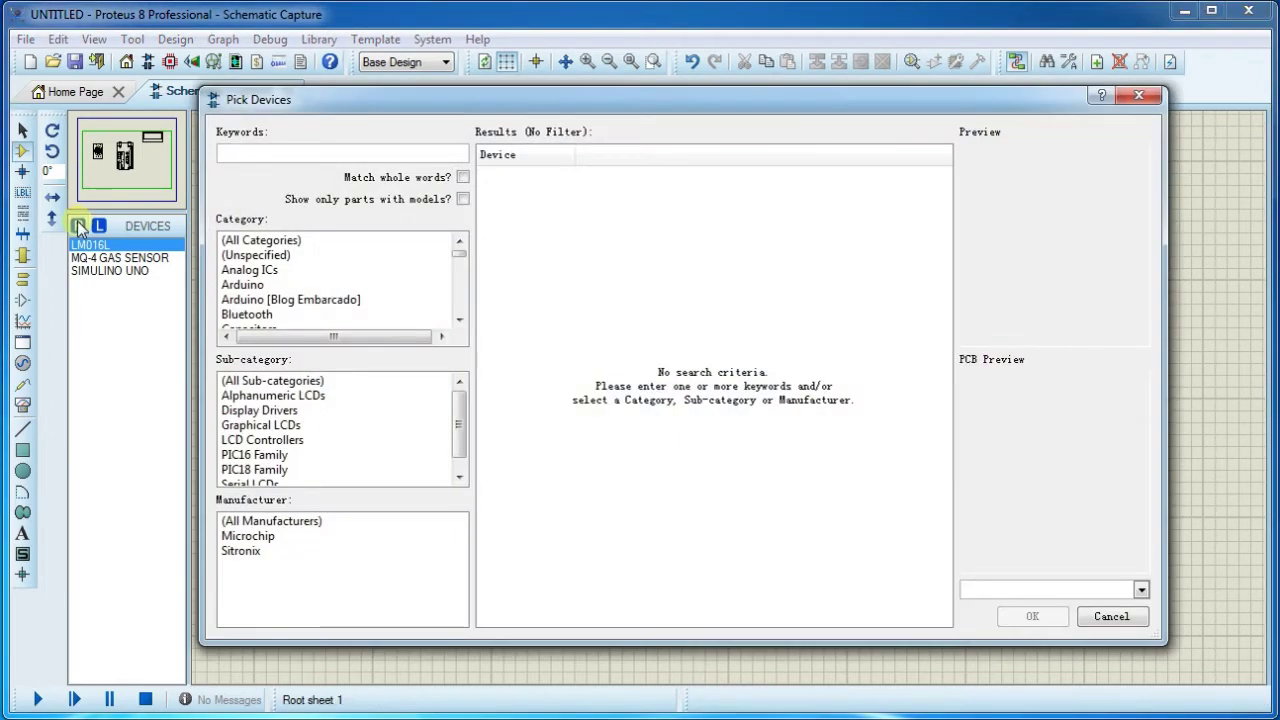
text(logic toggle)
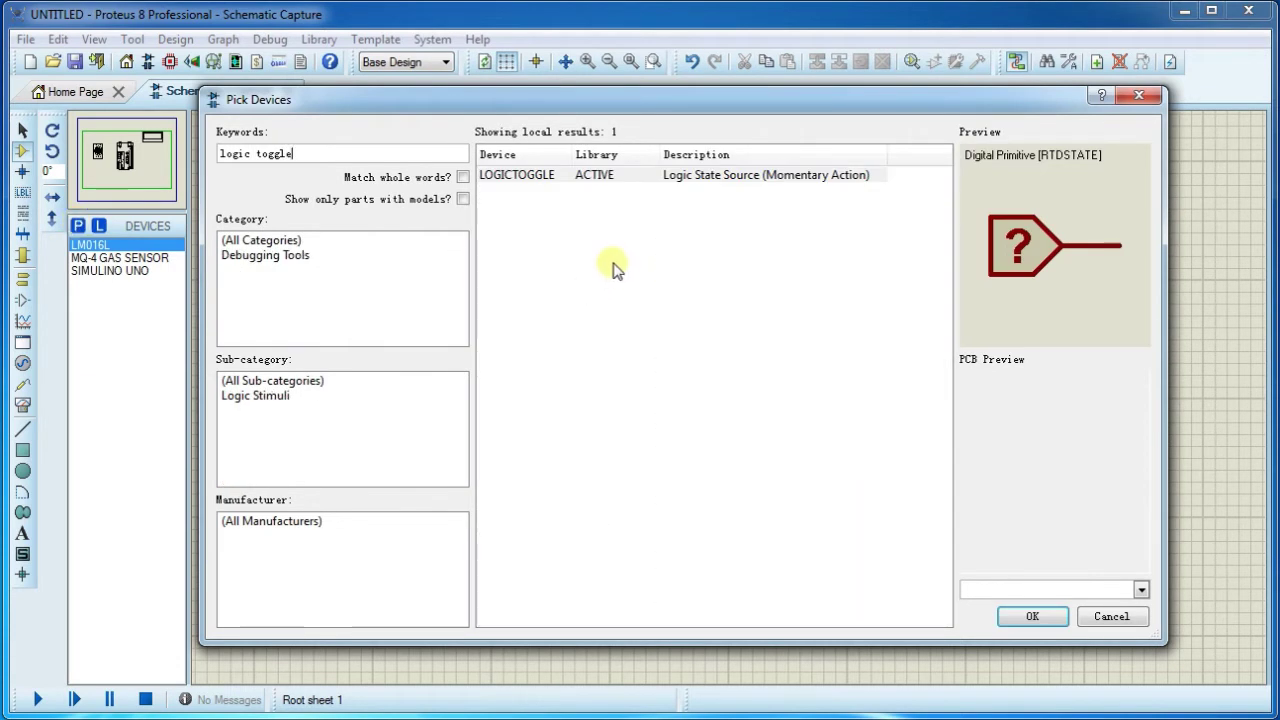
click(653, 178)
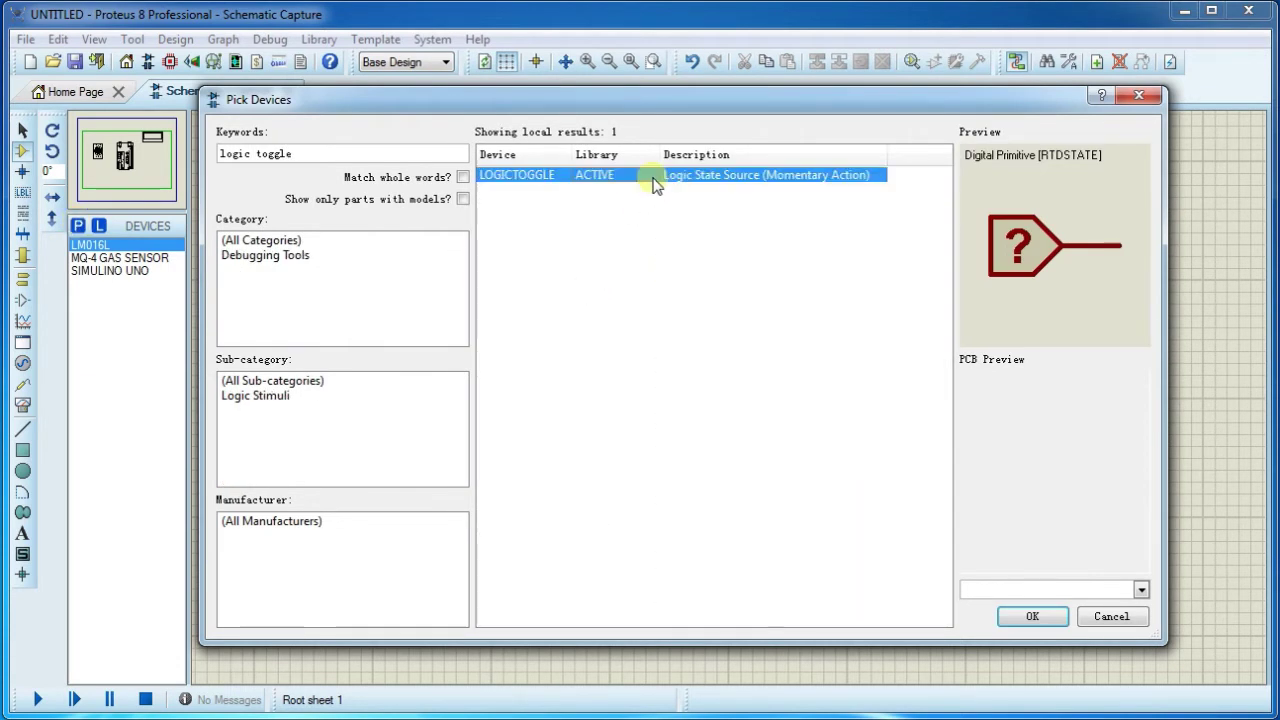
click(1025, 623)
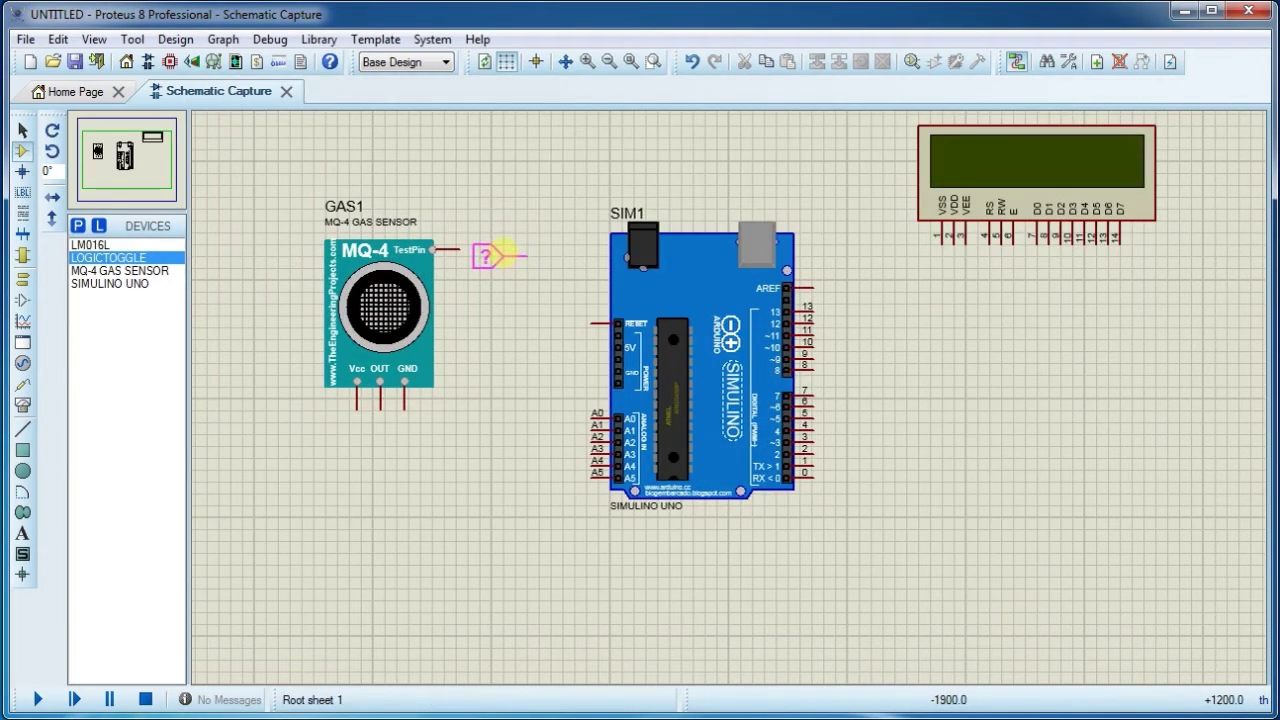
click(503, 252)
right_click(503, 258)
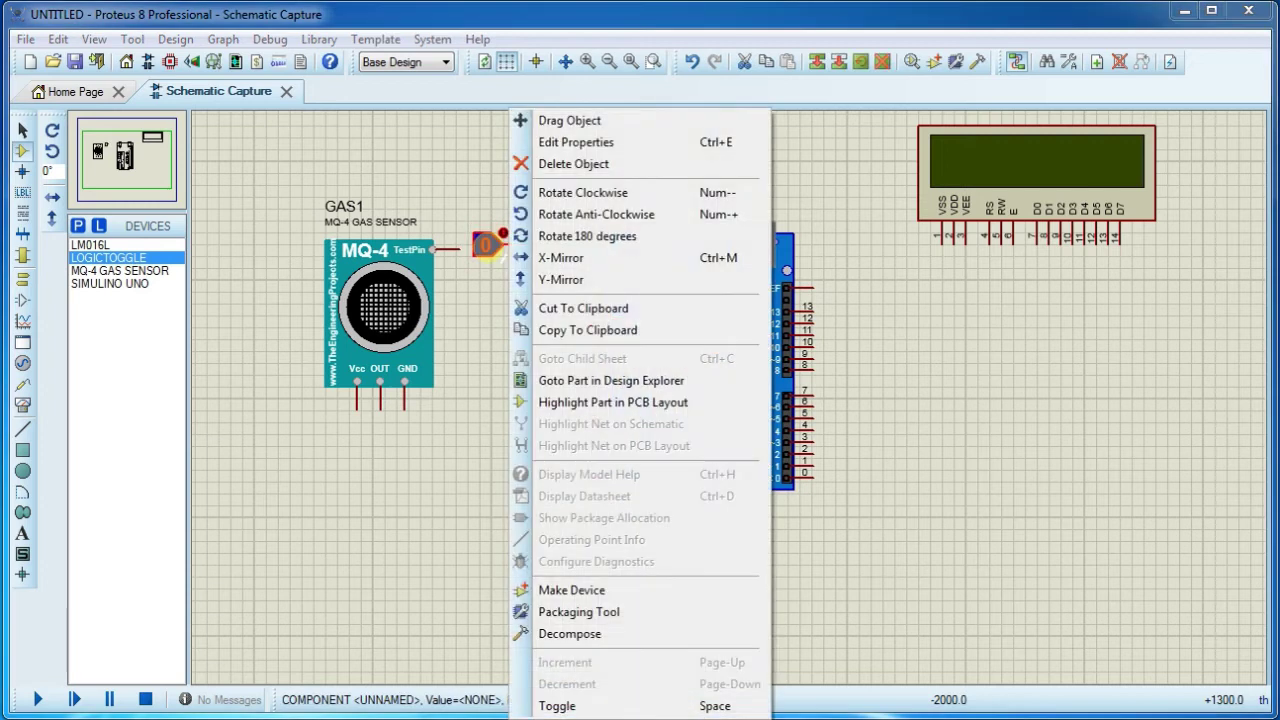
click(530, 233)
drag(556, 268, 522, 260)
click(470, 305)
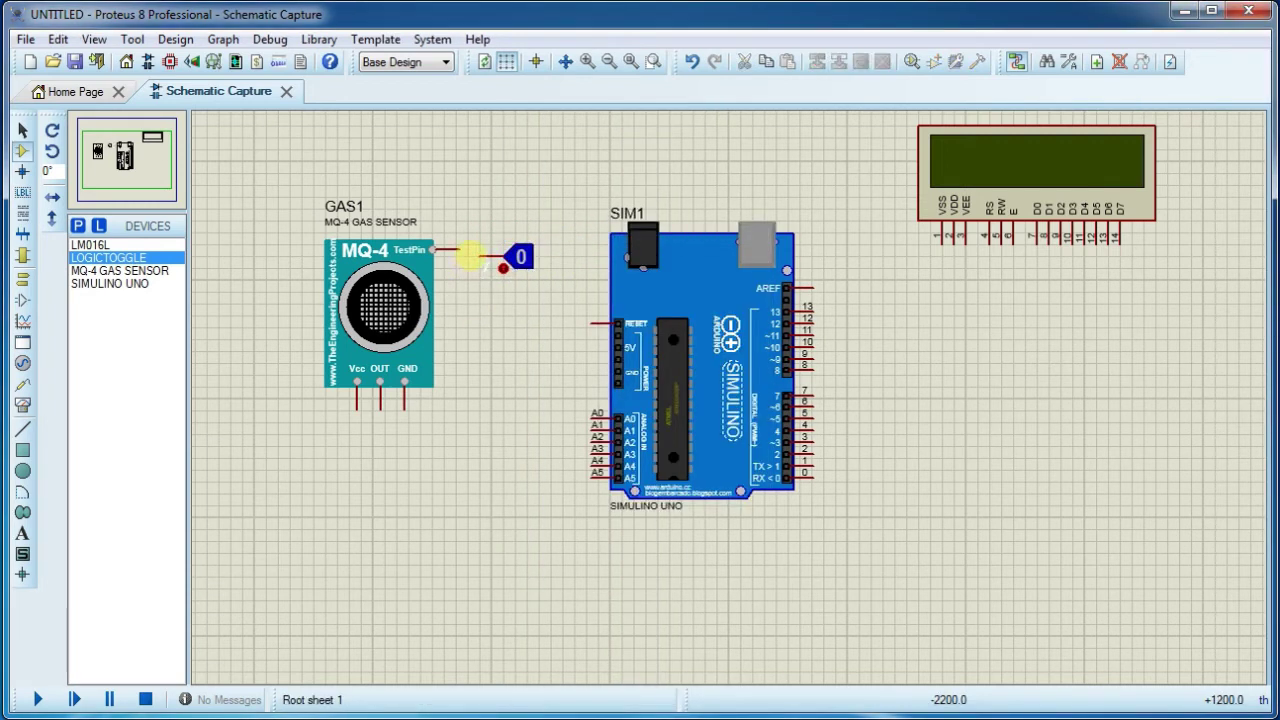
Place an ACTIVE BUZZER on the right side of the sheet as BUZ1
click(78, 226)
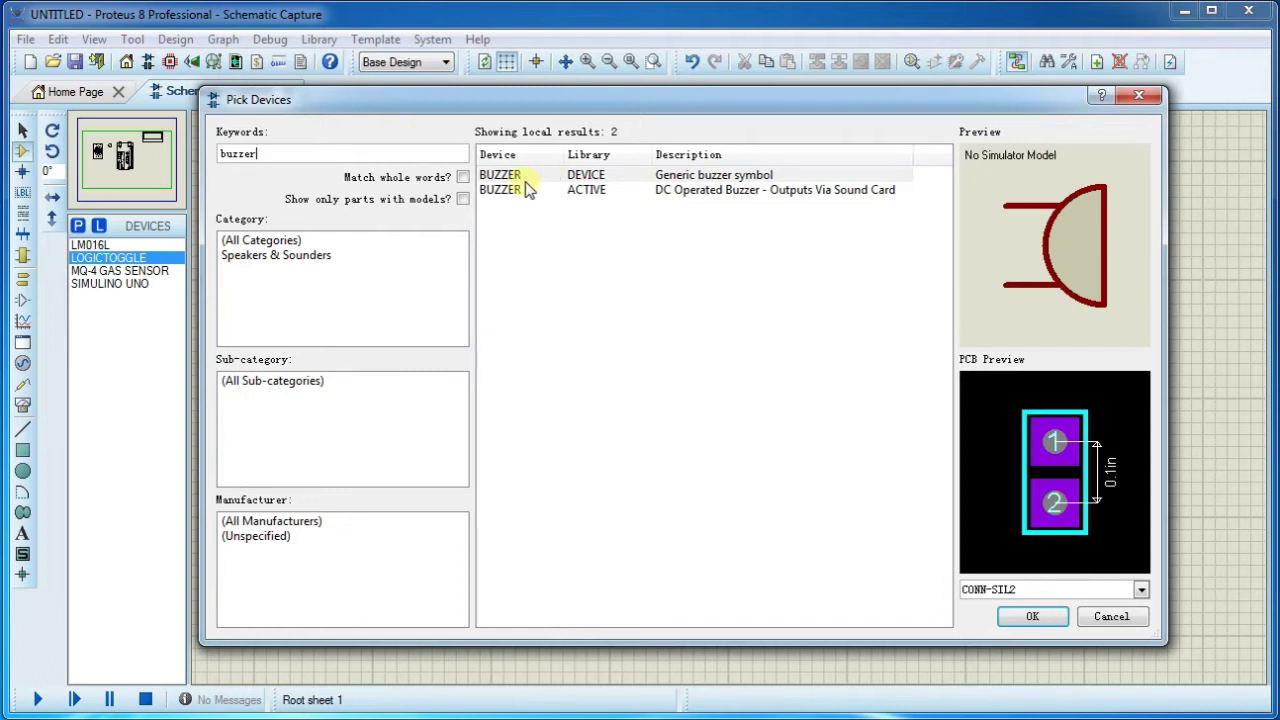
click(775, 190)
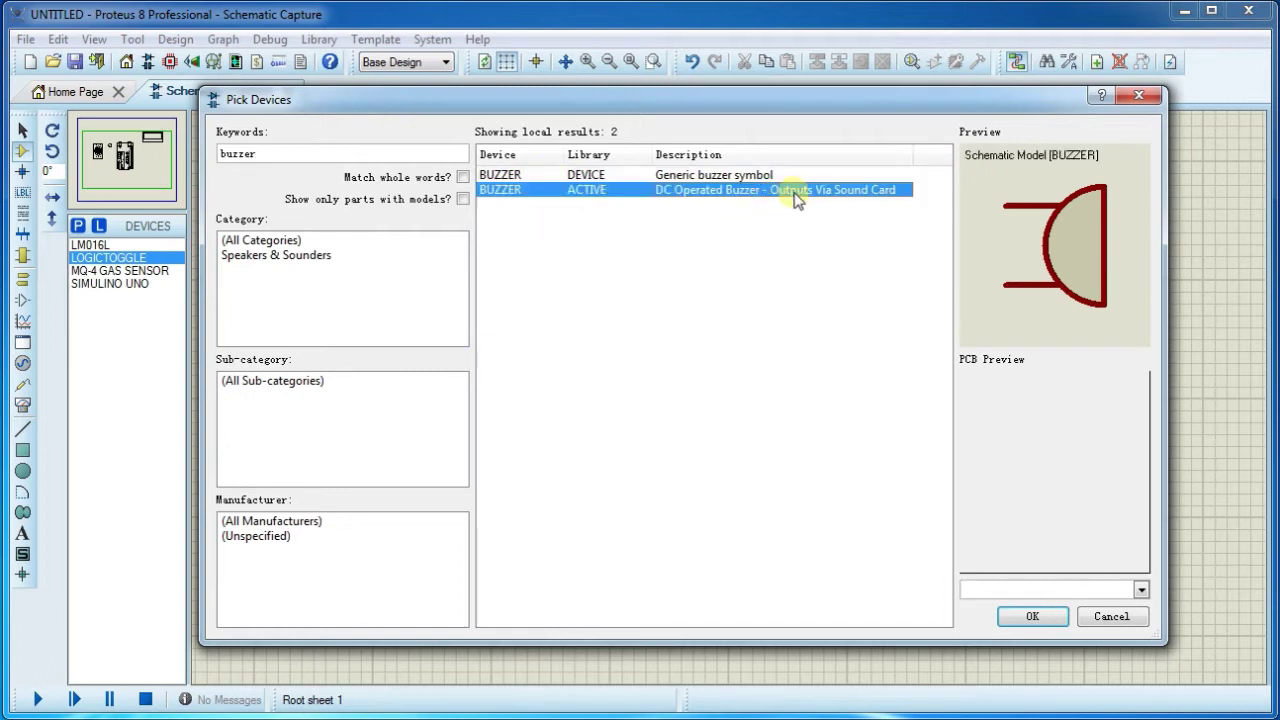
click(1030, 615)
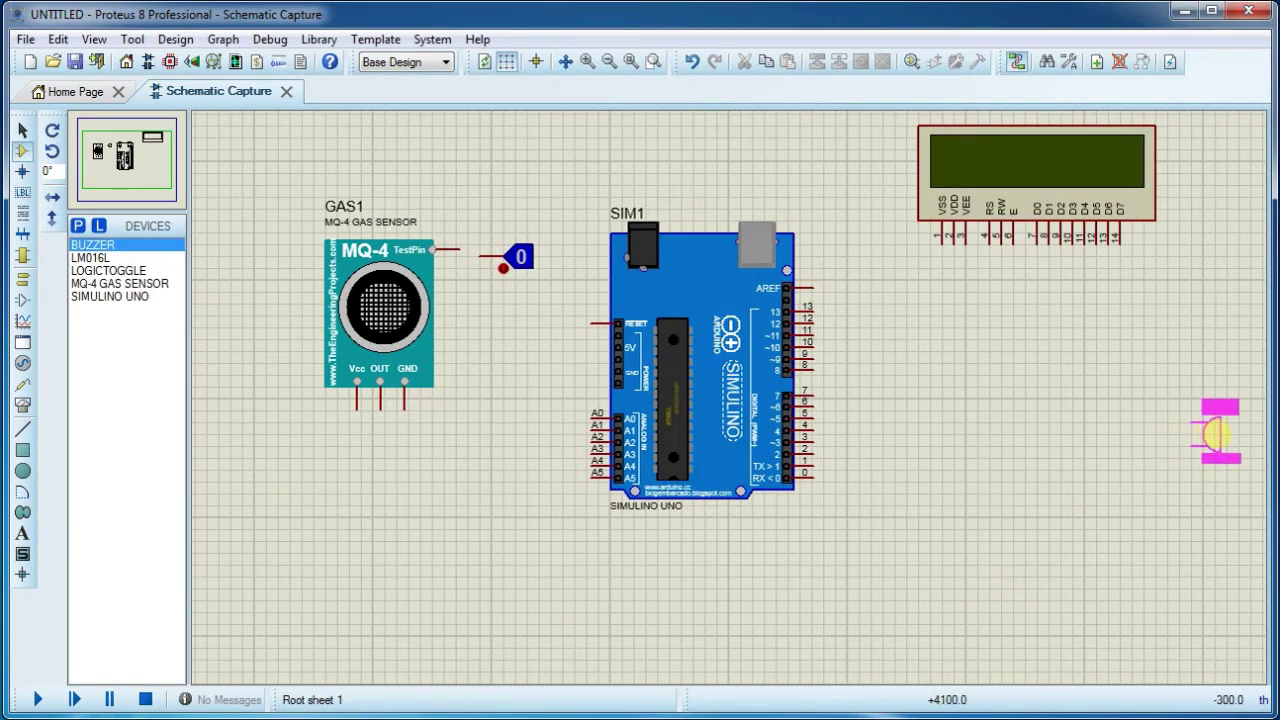
click(1215, 432)
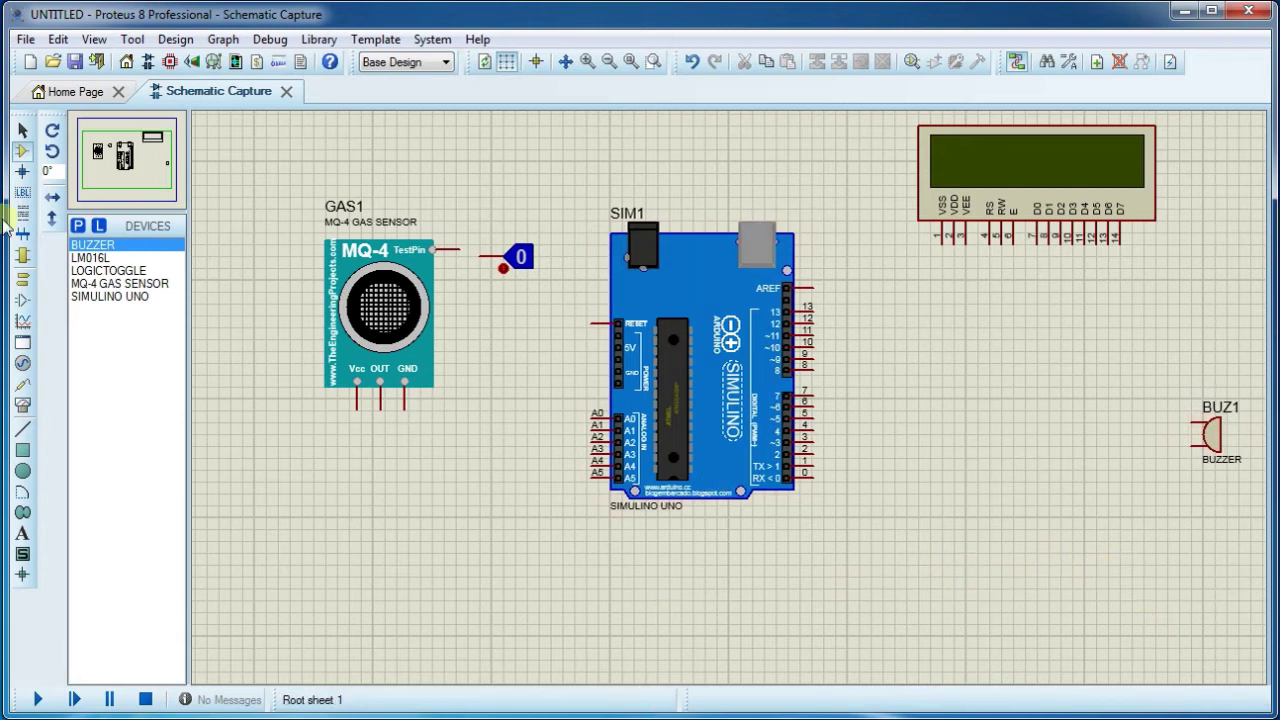
Add an NPN transistor and place it as Q1 just below the buzzer
click(77, 226)
text(npn)
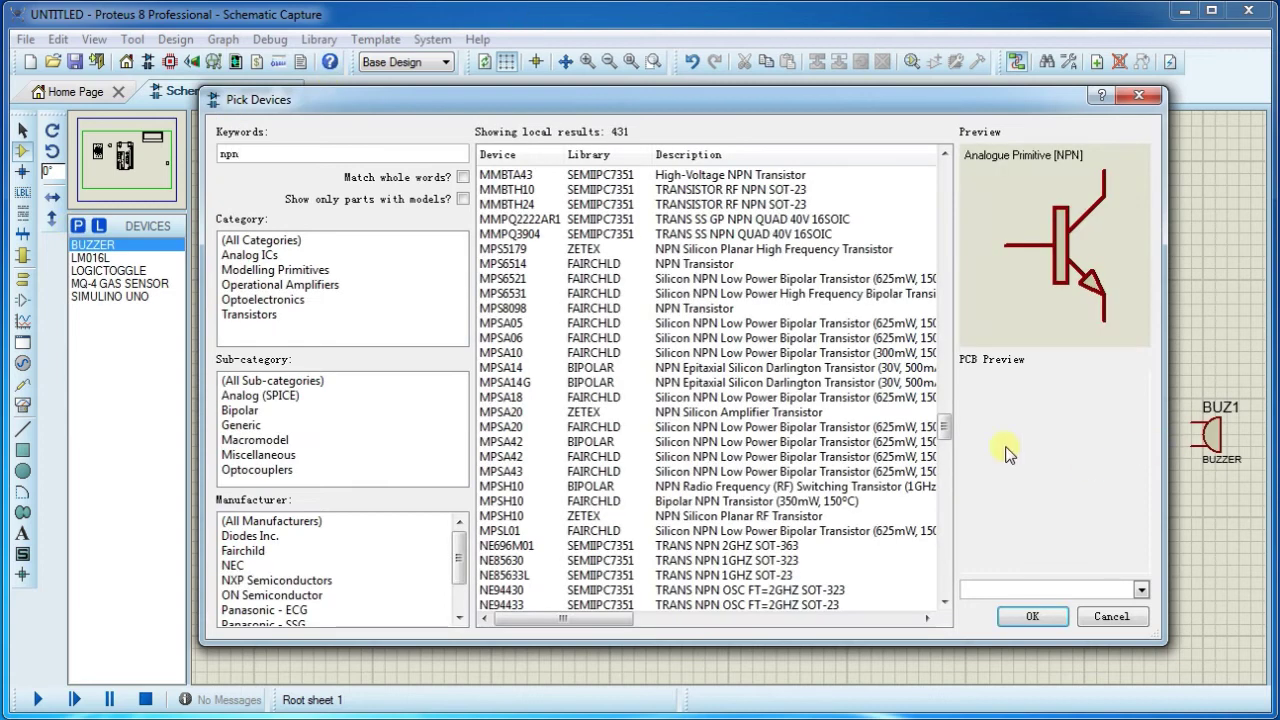
scroll(941, 437, down, 3)
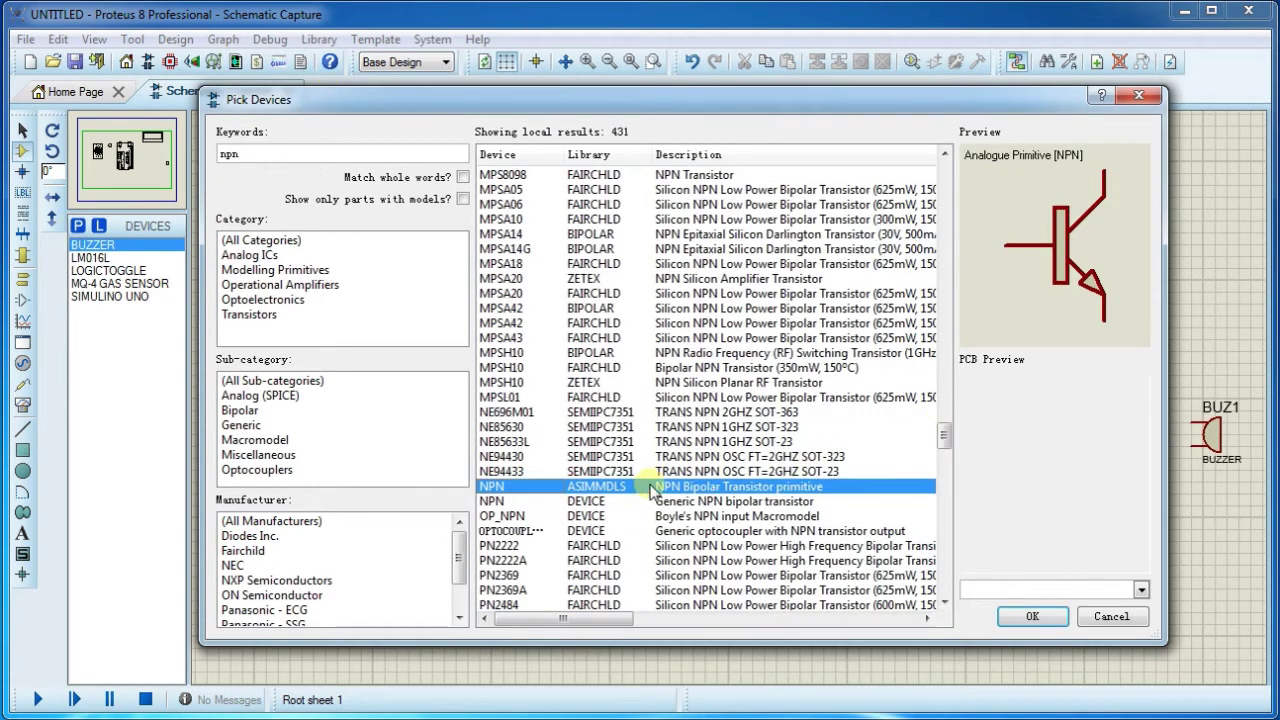
click(1028, 614)
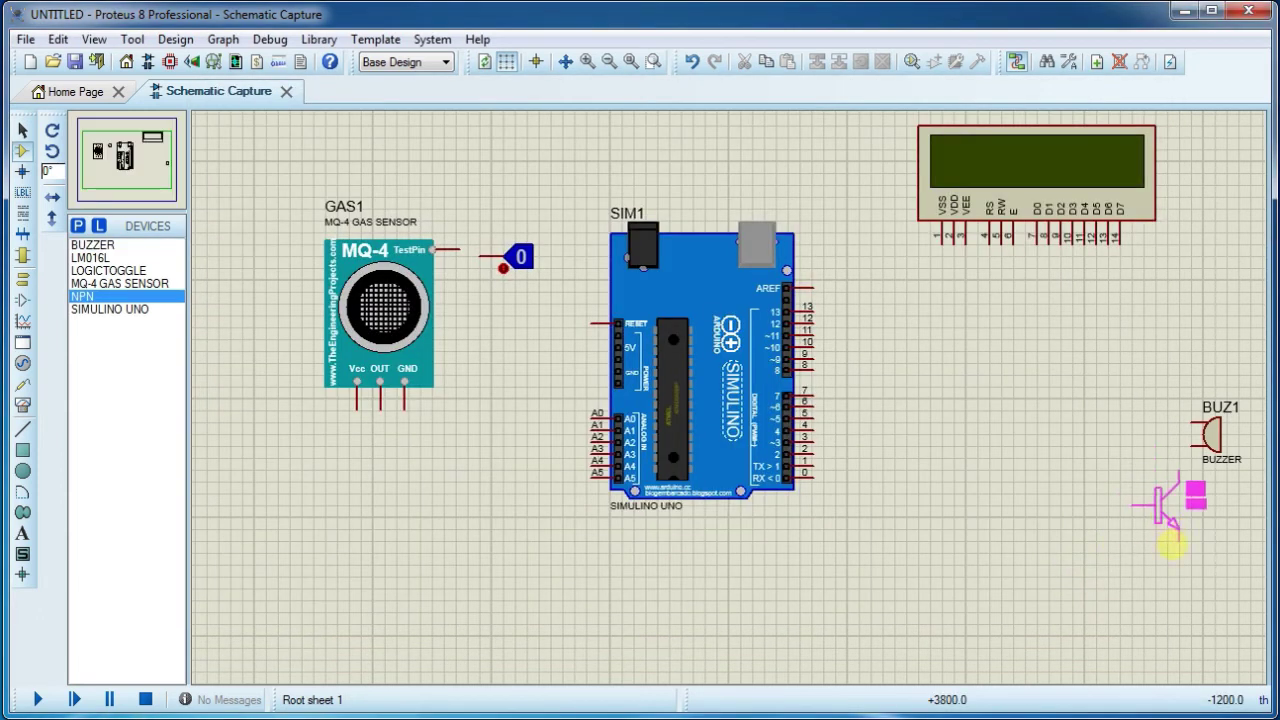
click(1172, 544)
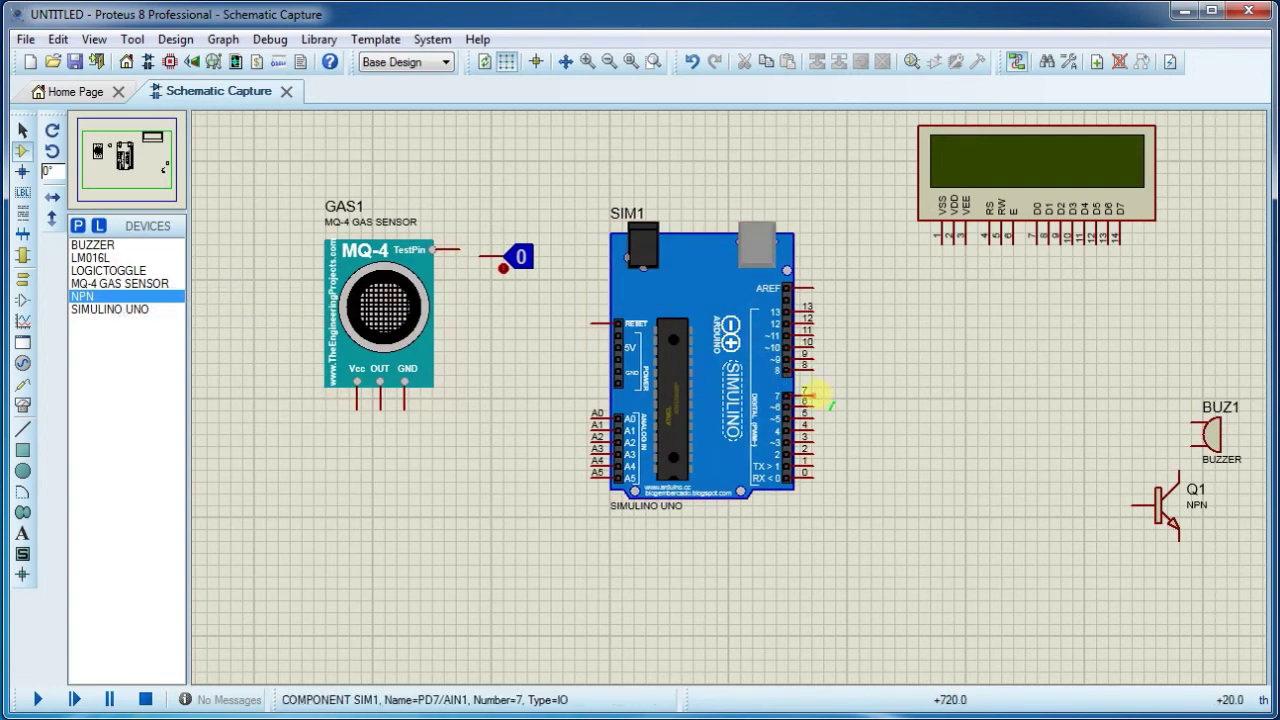
Wire SIM1 pin 7 to the LCD's RS pin and pin 6 to its E pin
click(814, 395)
click(988, 250)
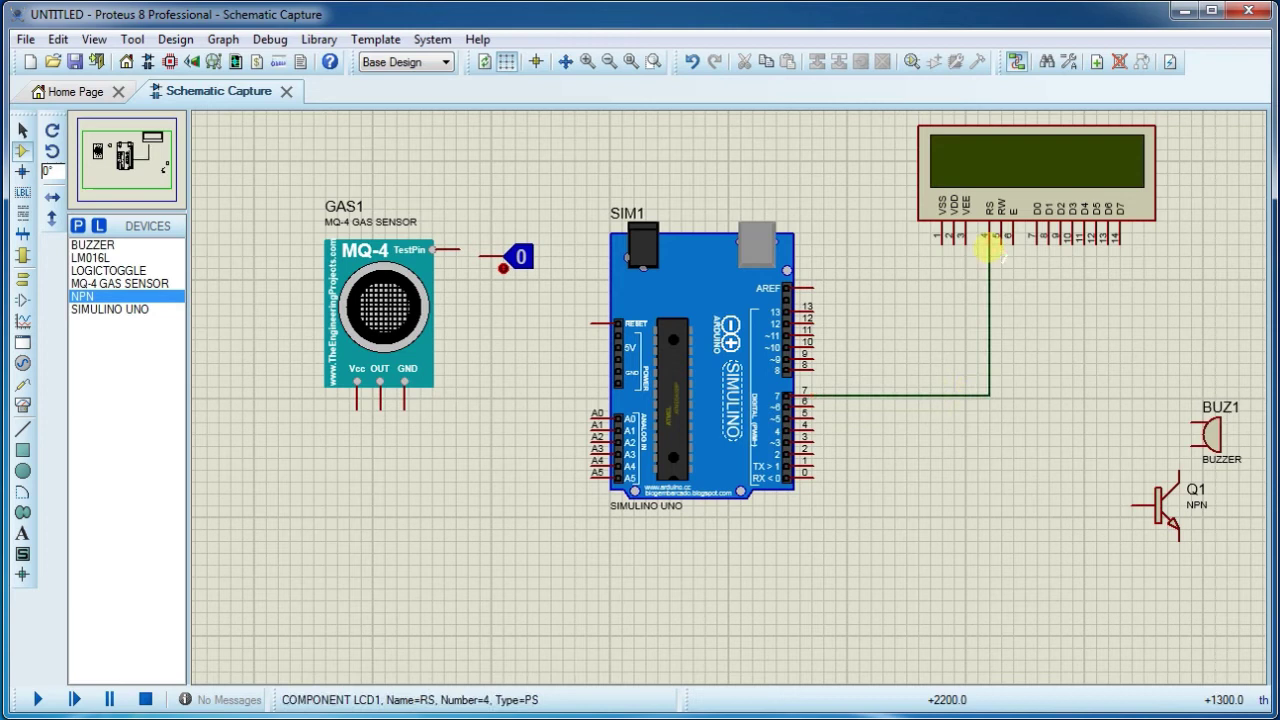
click(816, 404)
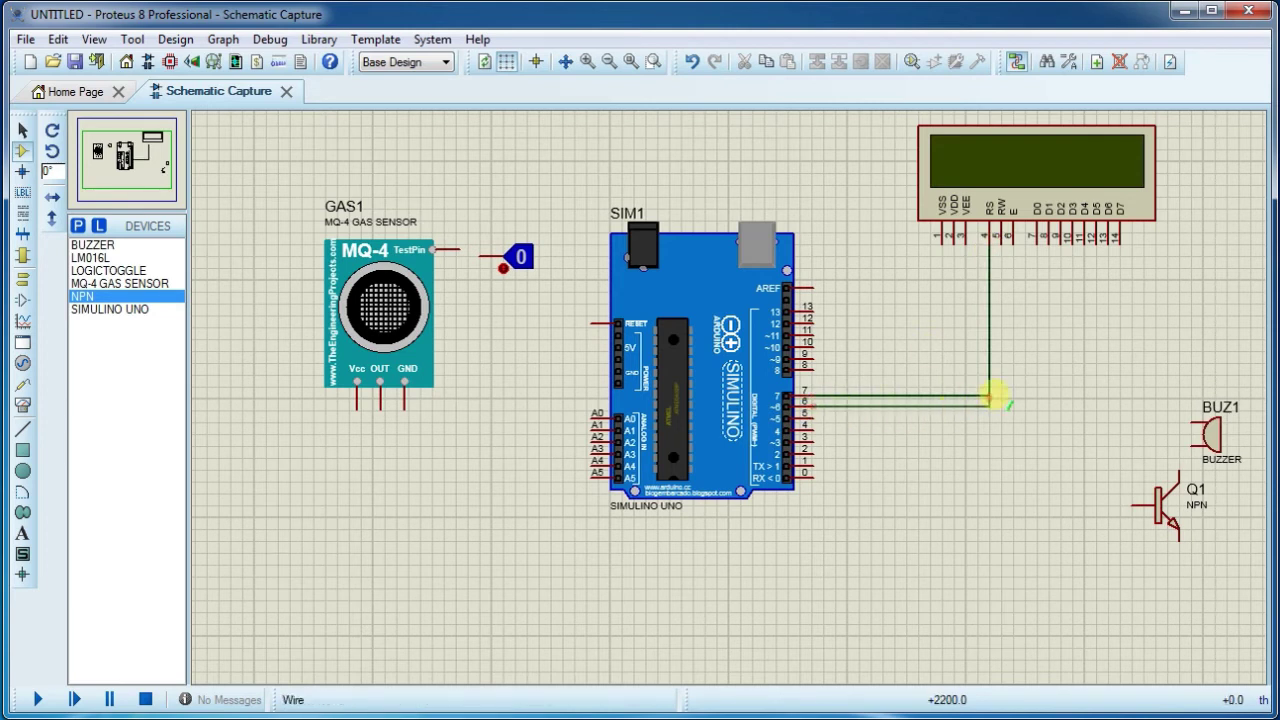
click(1000, 402)
click(1013, 249)
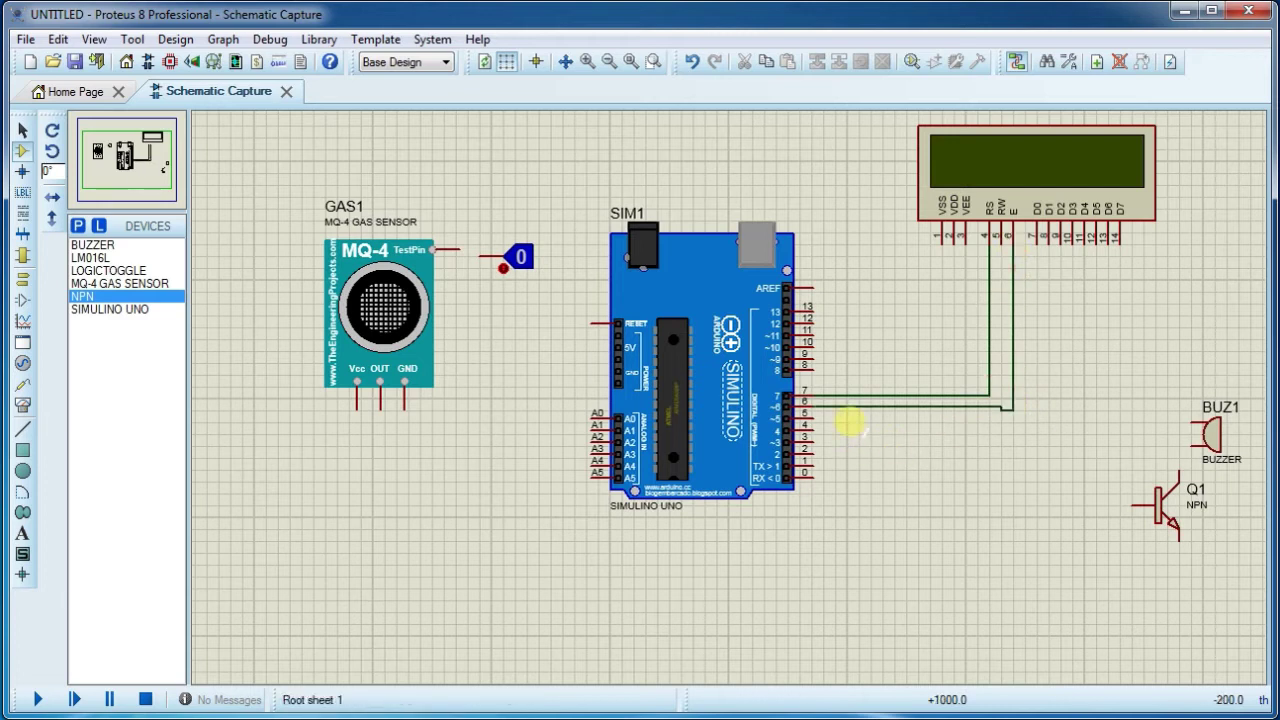
key(ctrl+z)
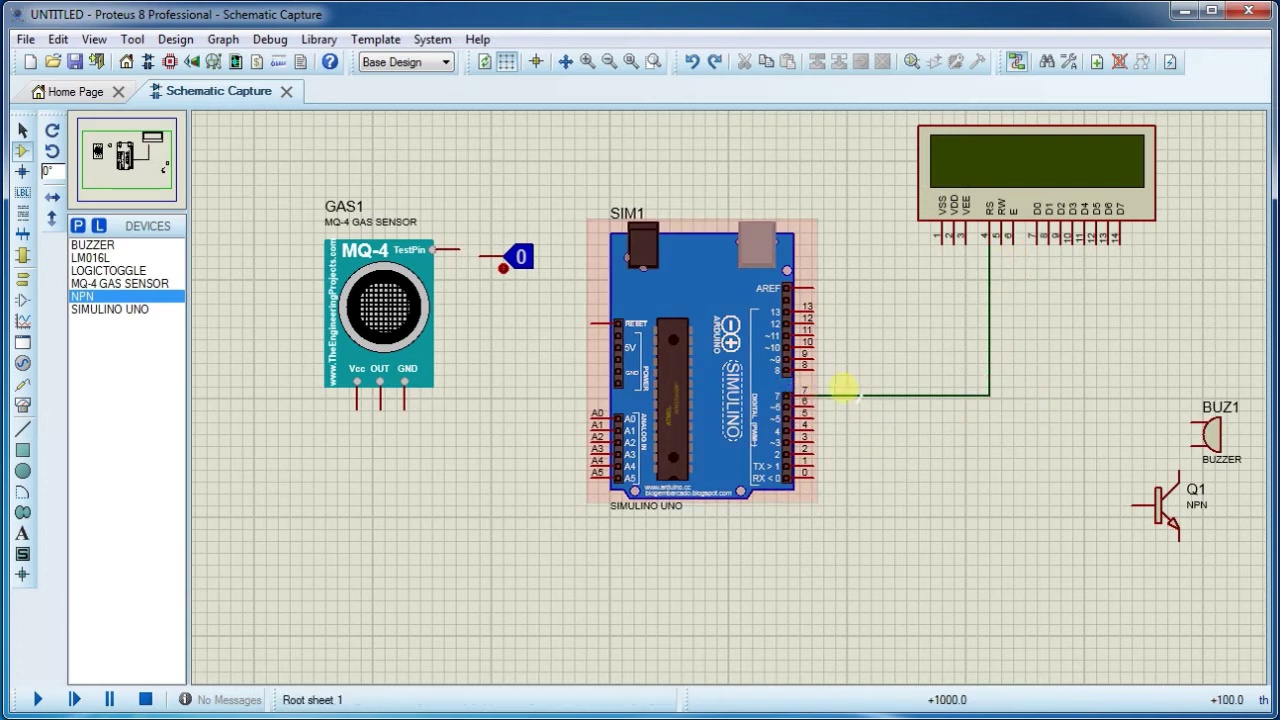
click(808, 403)
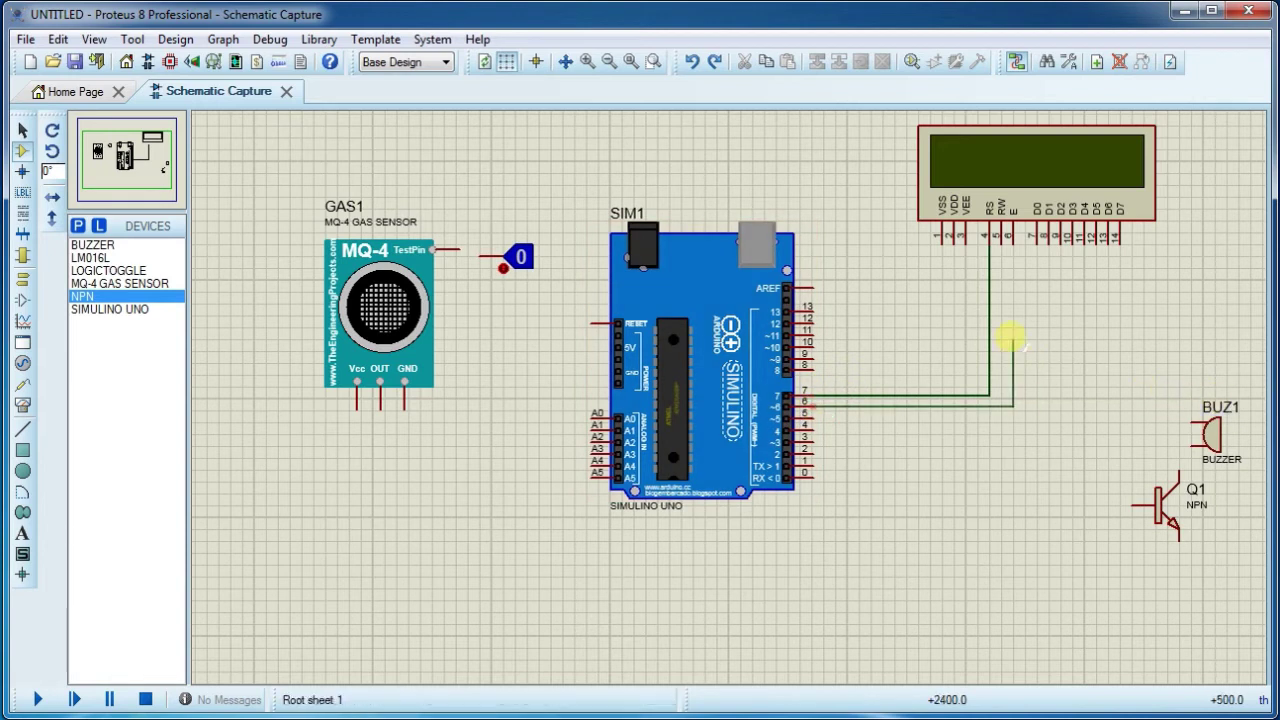
click(1013, 250)
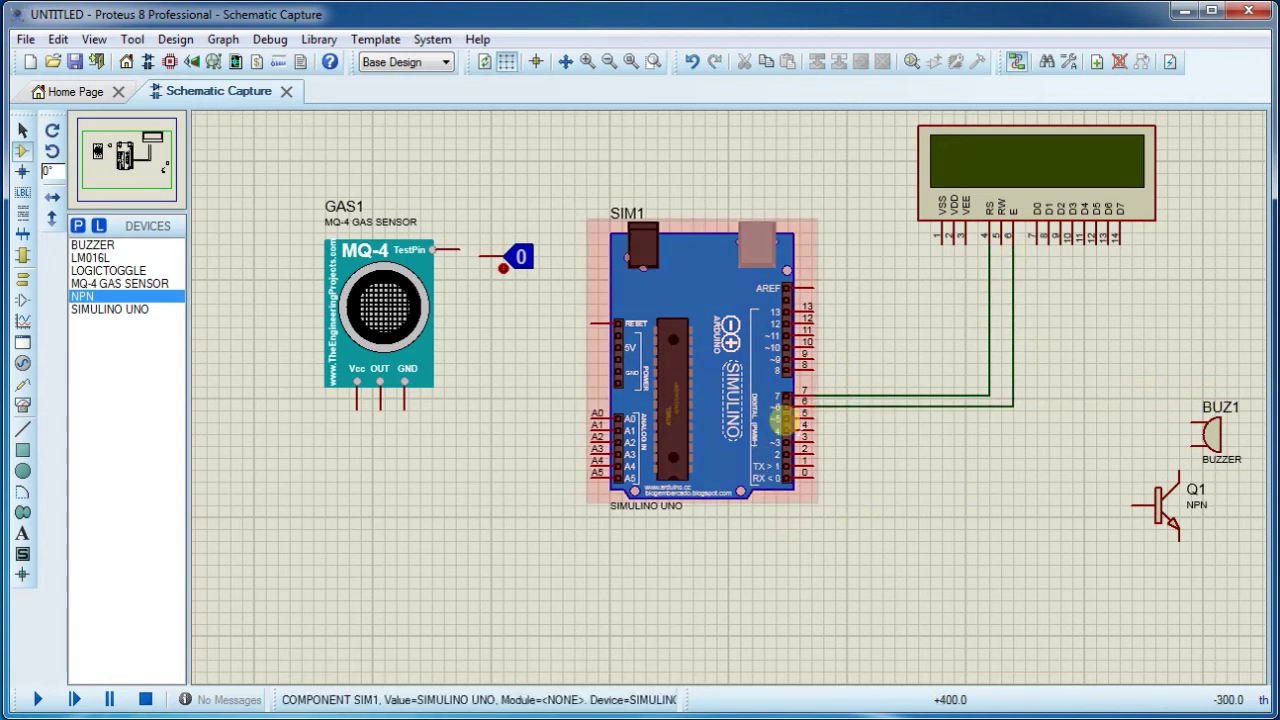
Wire SIM1 pins 5, 4, 3 and 2 to the LCD's D4, D5, D6 and D7 pins
click(813, 414)
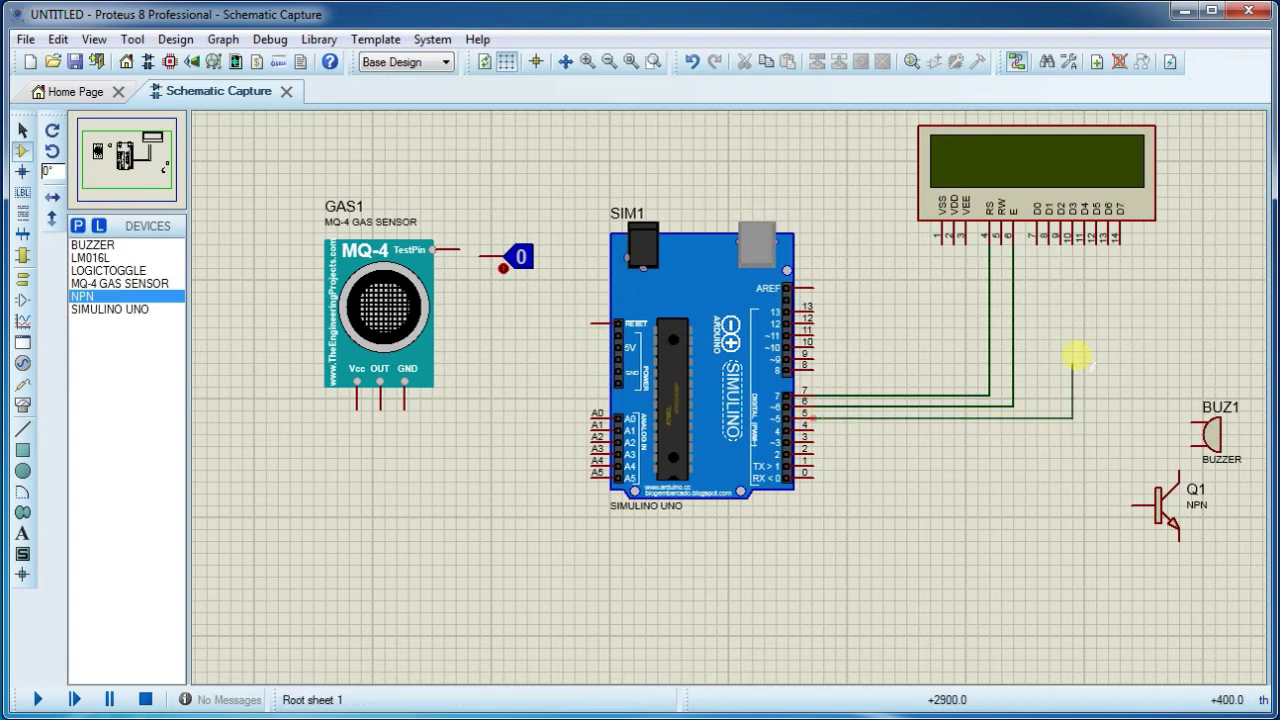
click(1095, 247)
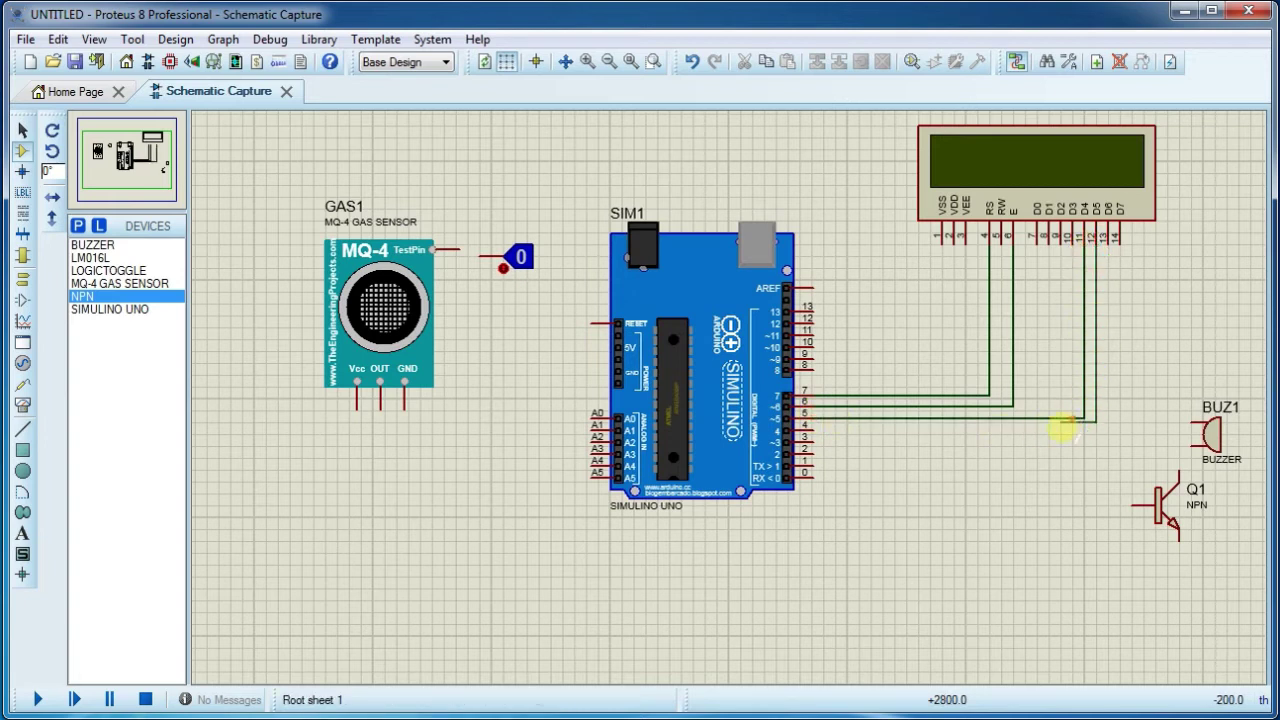
click(814, 431)
click(814, 442)
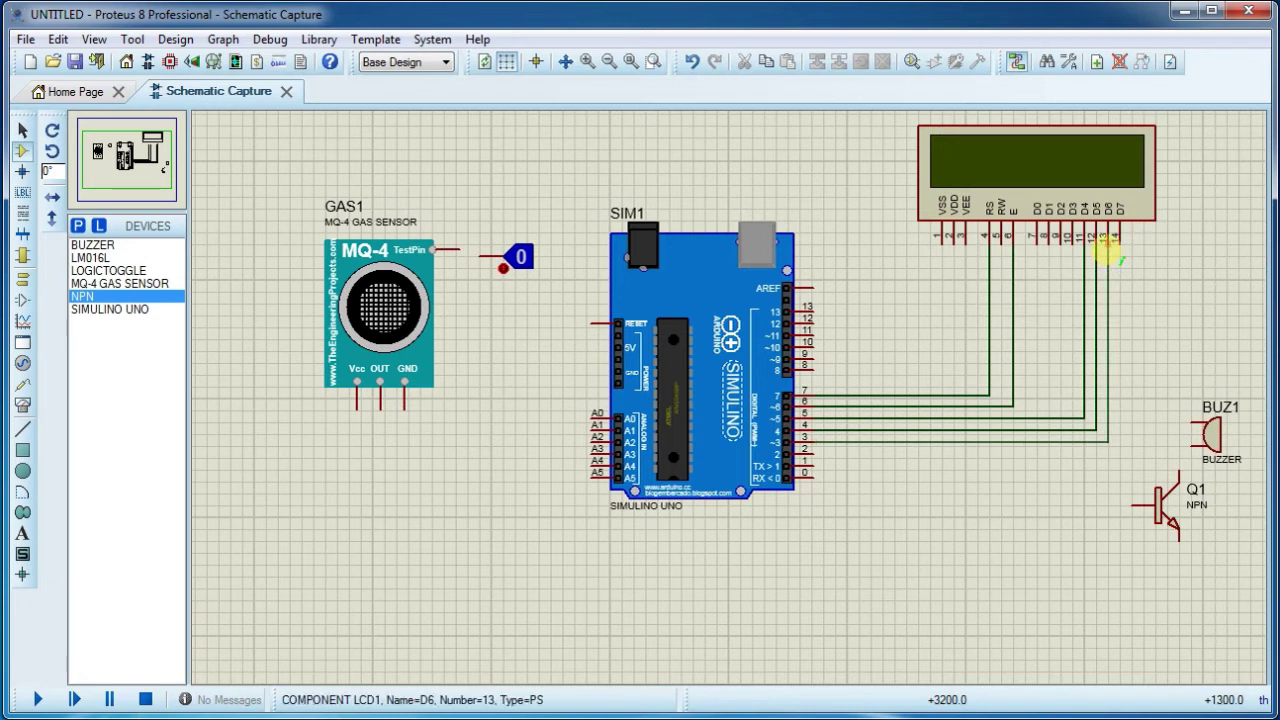
click(1108, 244)
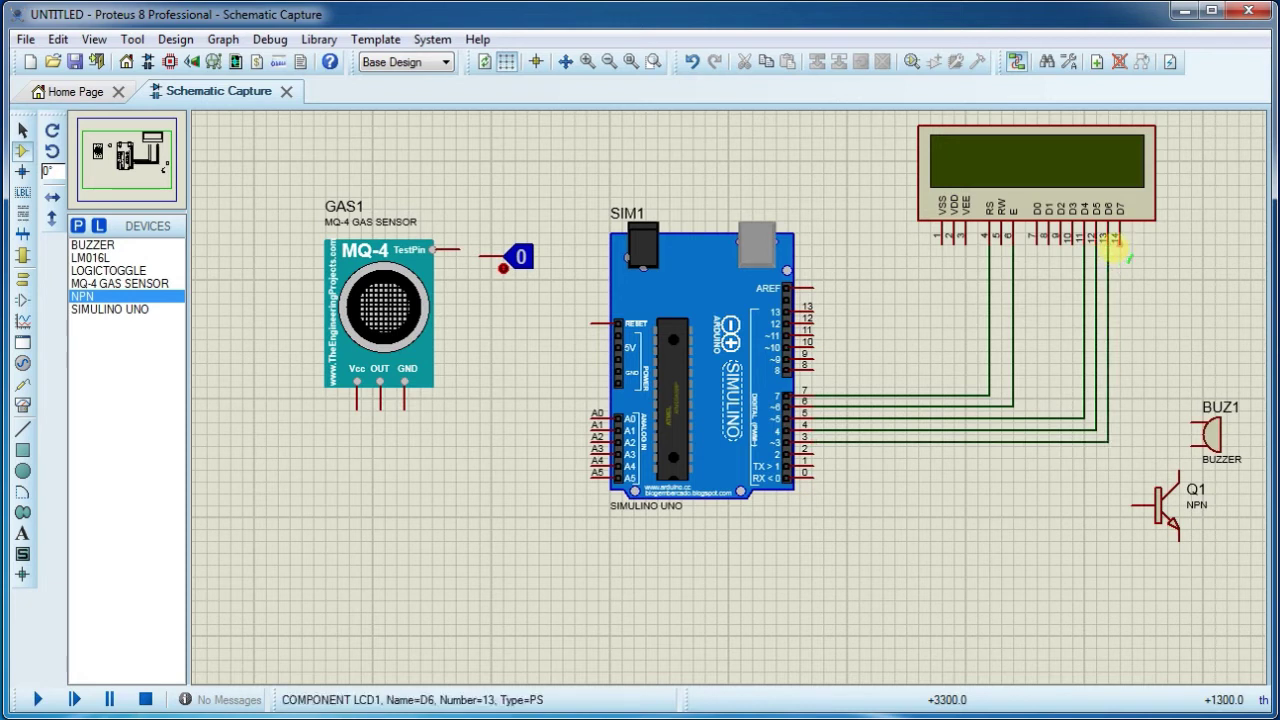
click(1116, 250)
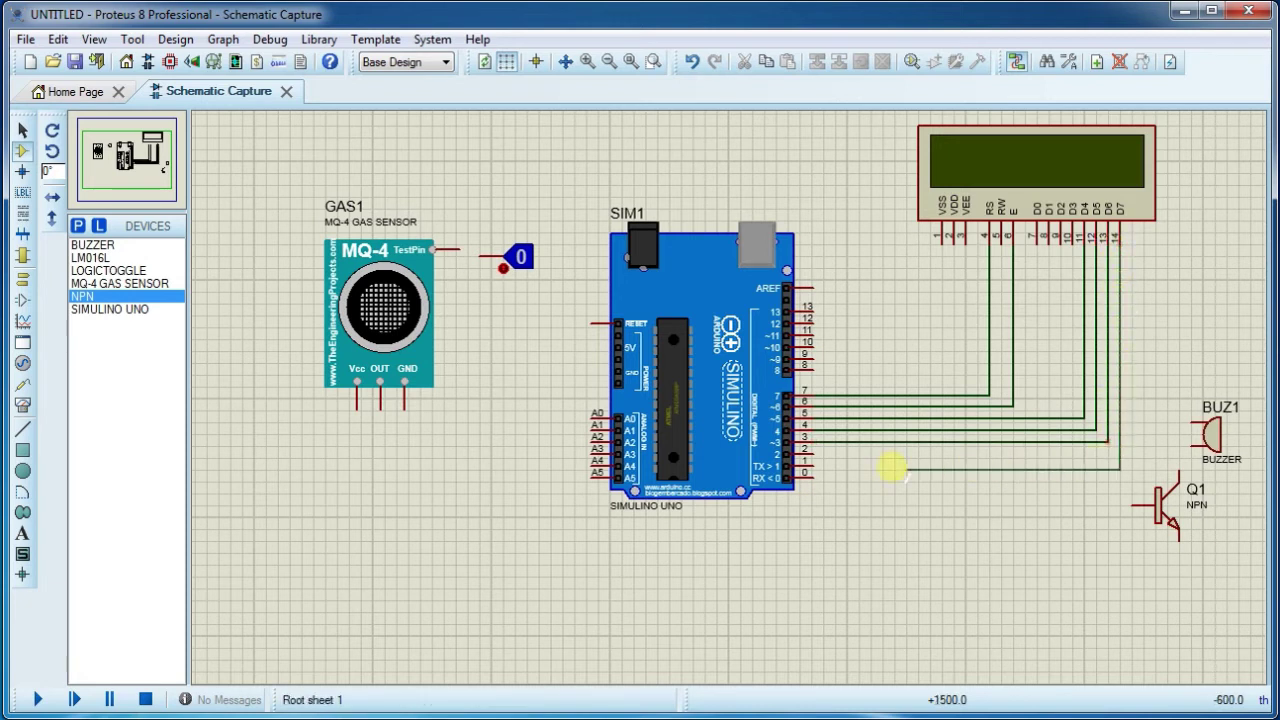
click(810, 449)
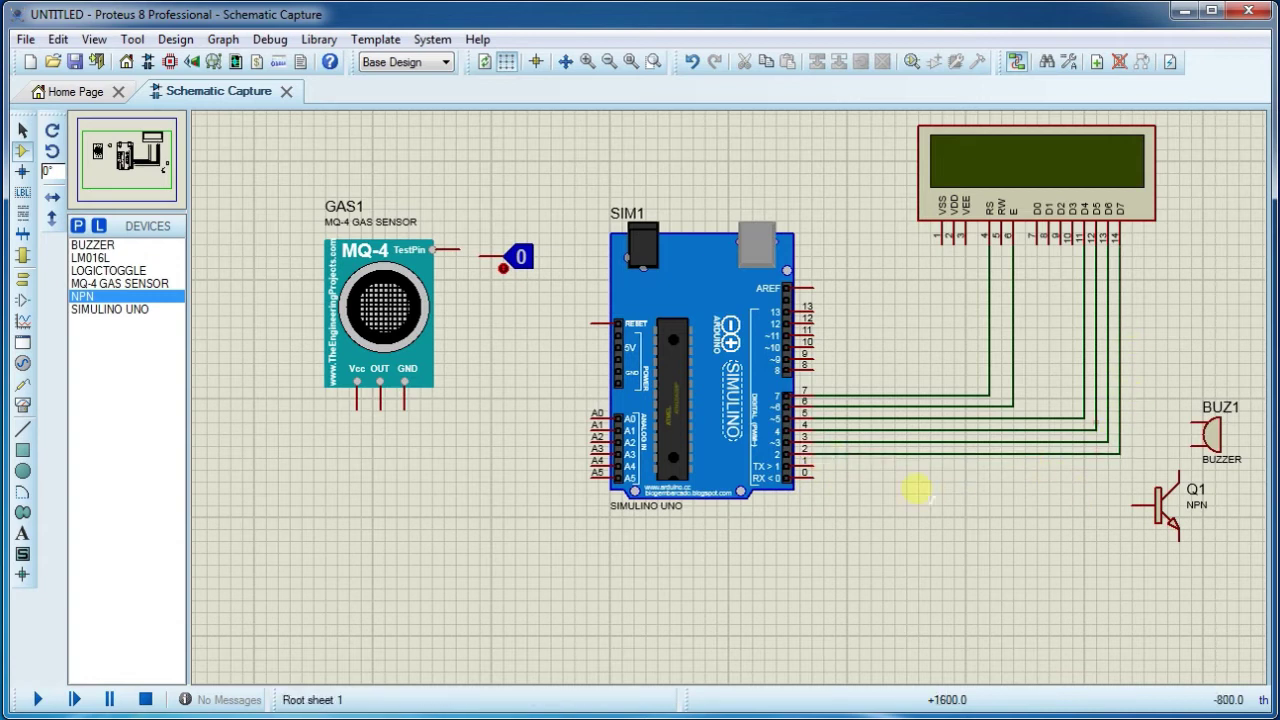
Wire SIM1 pin 1 to Q1's base and Q1's collector to the buzzer's lower pin
click(814, 466)
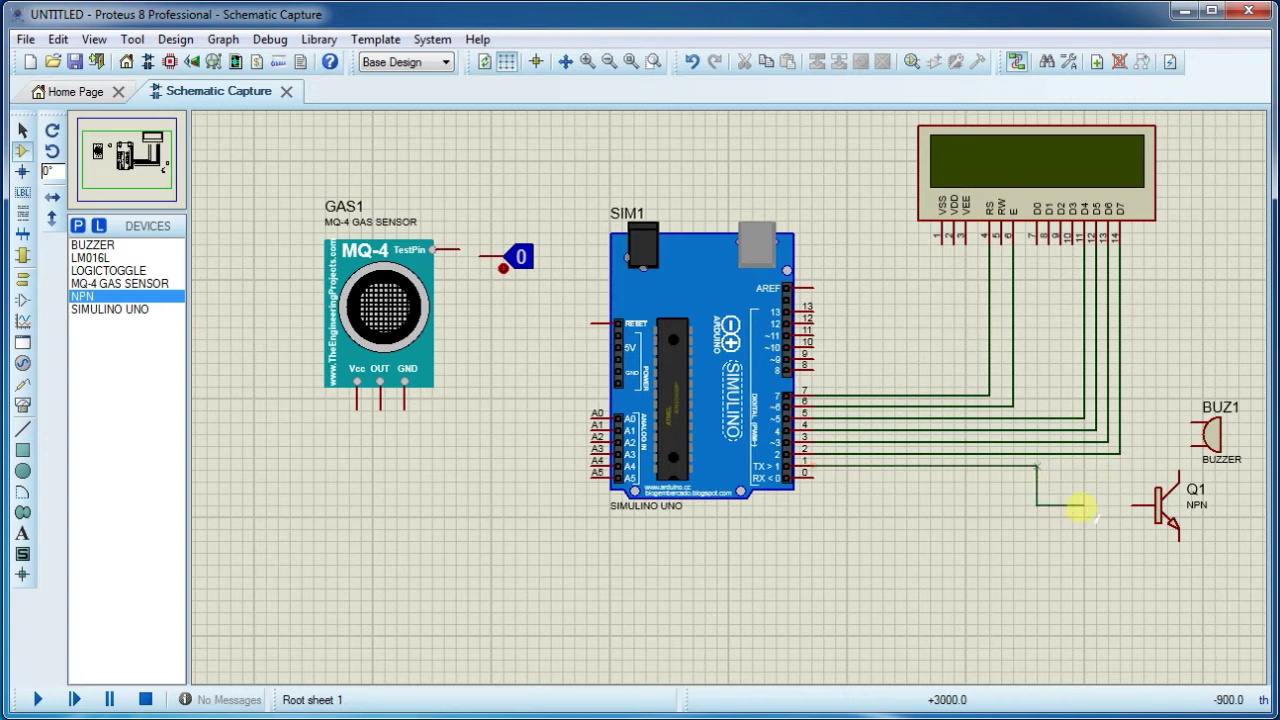
click(1122, 505)
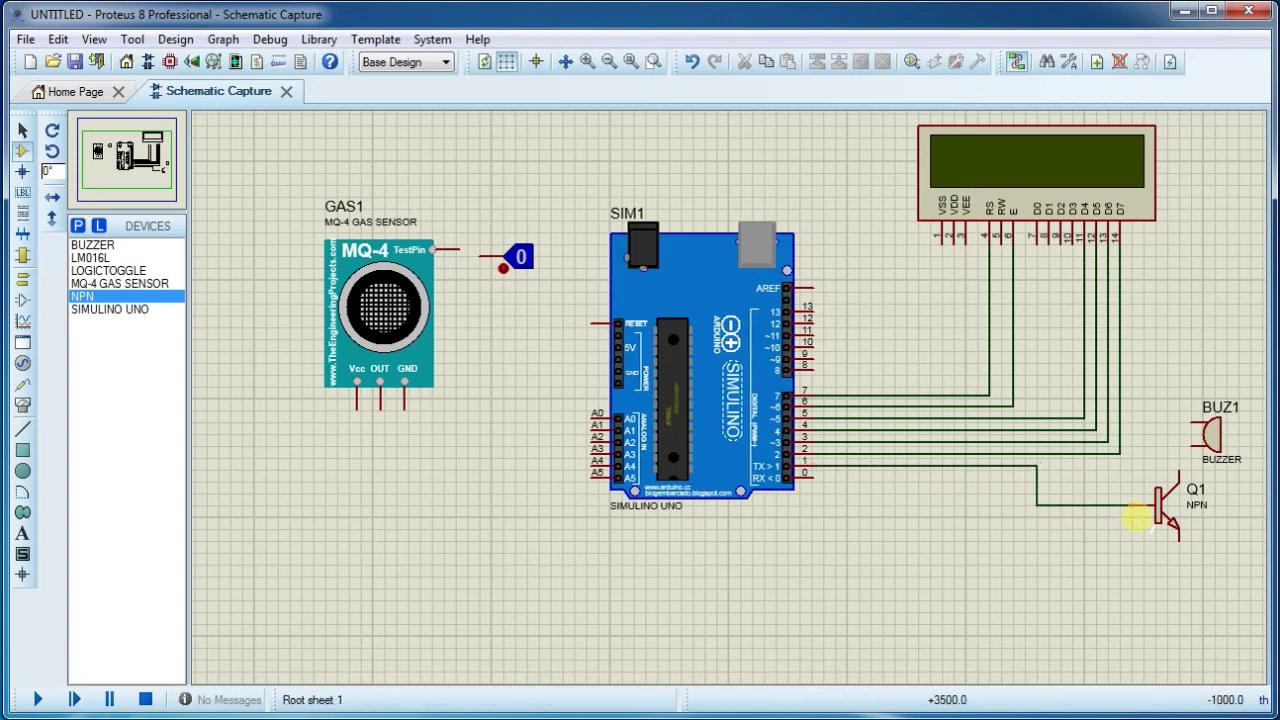
click(1178, 472)
click(1192, 446)
Wire the gas sensor's OUT pin to SIM1's A0 input
click(381, 410)
click(385, 469)
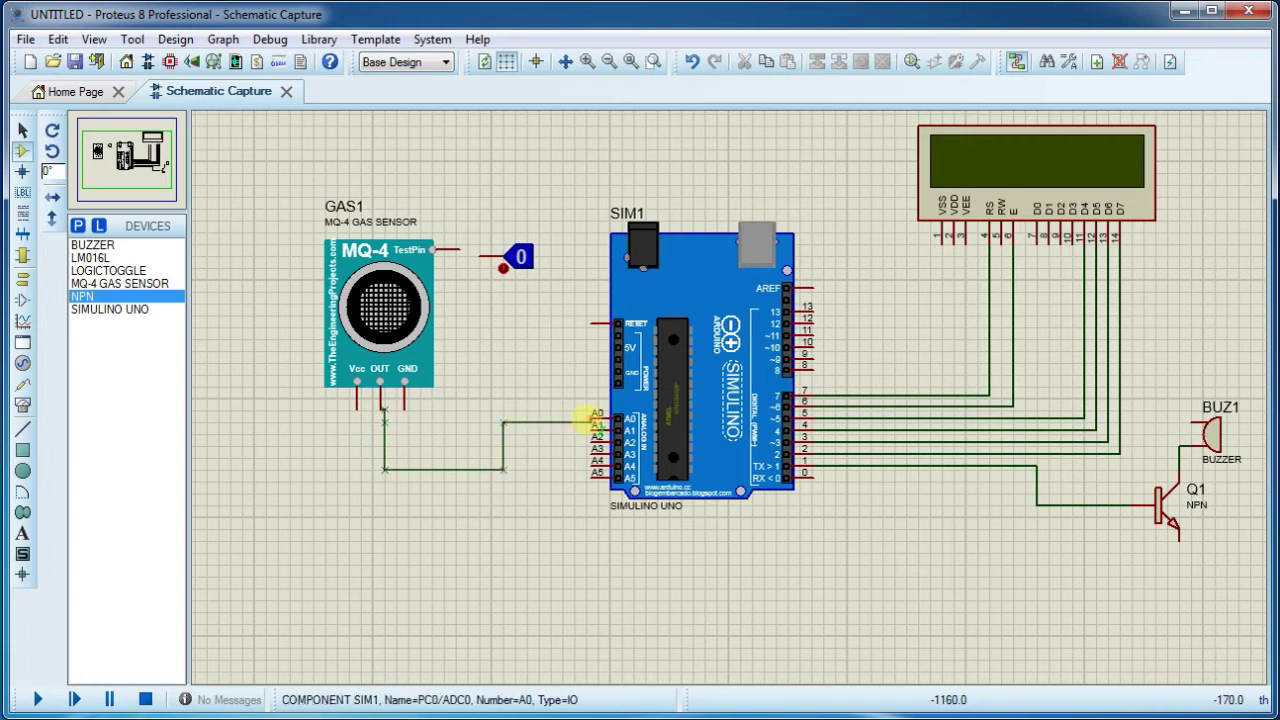
click(590, 420)
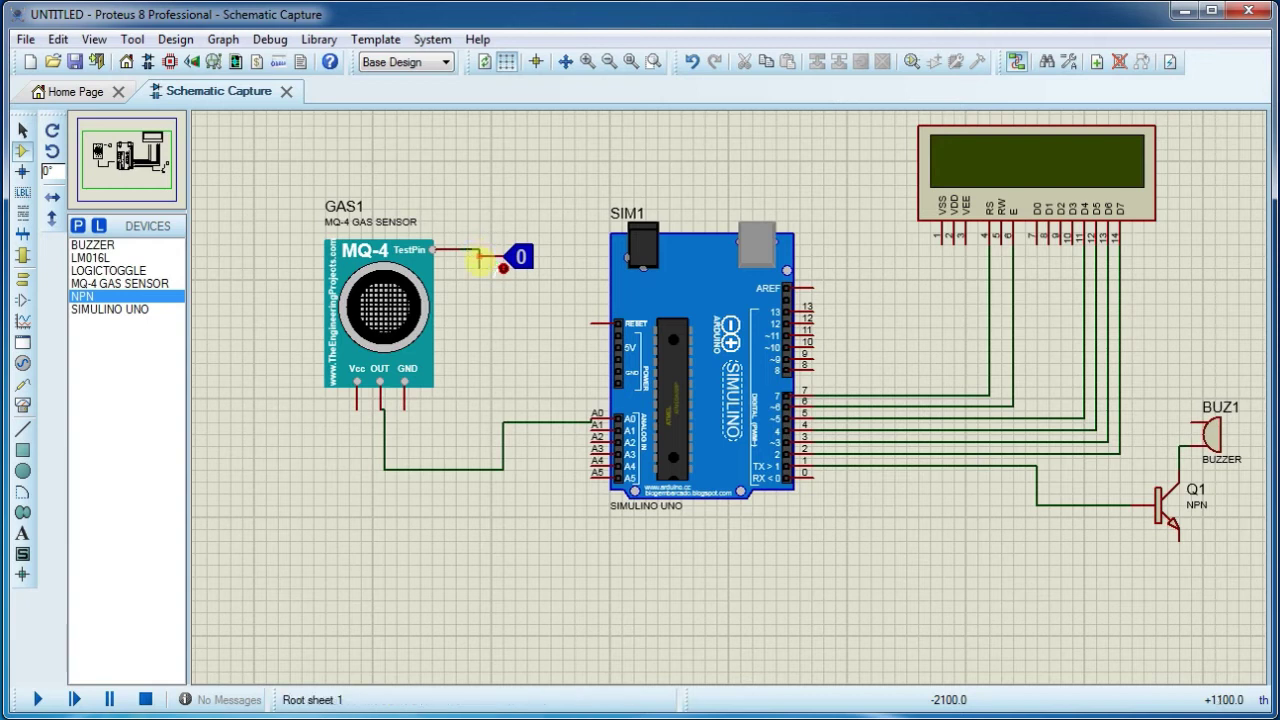
Reshape the wire between the sensor's TestPin and the logic toggle
click(482, 251)
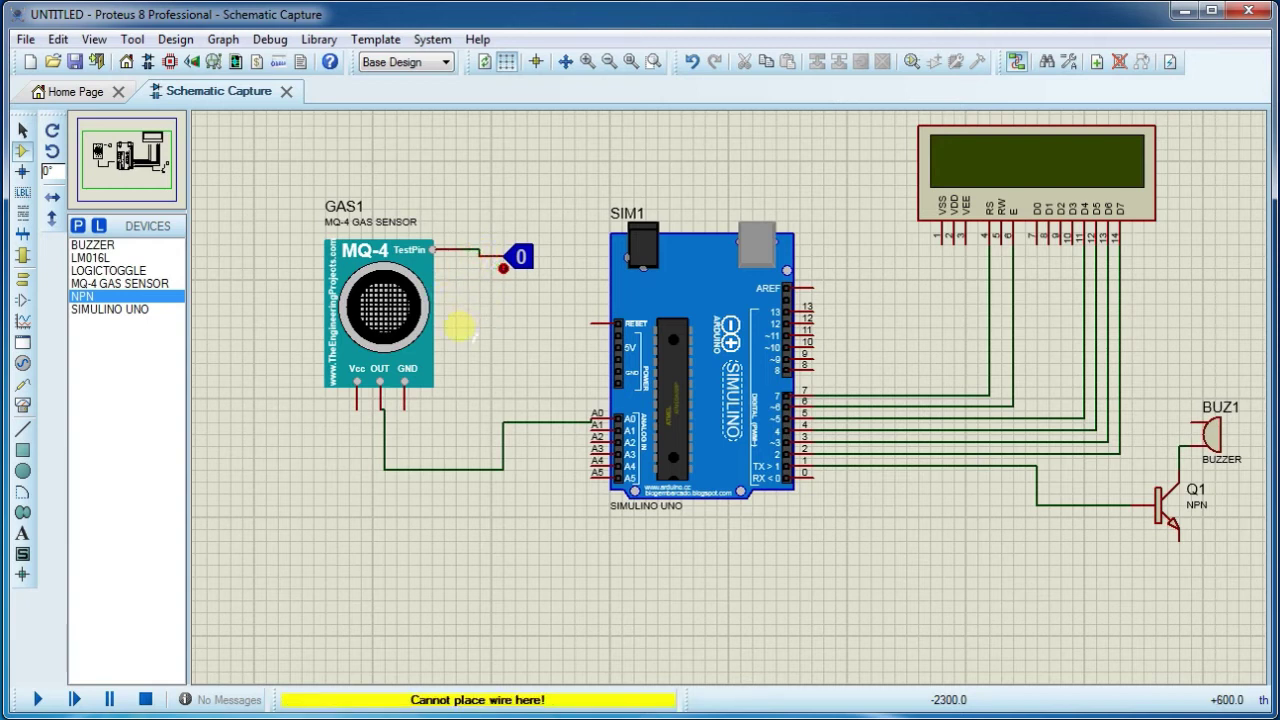
right_click(484, 252)
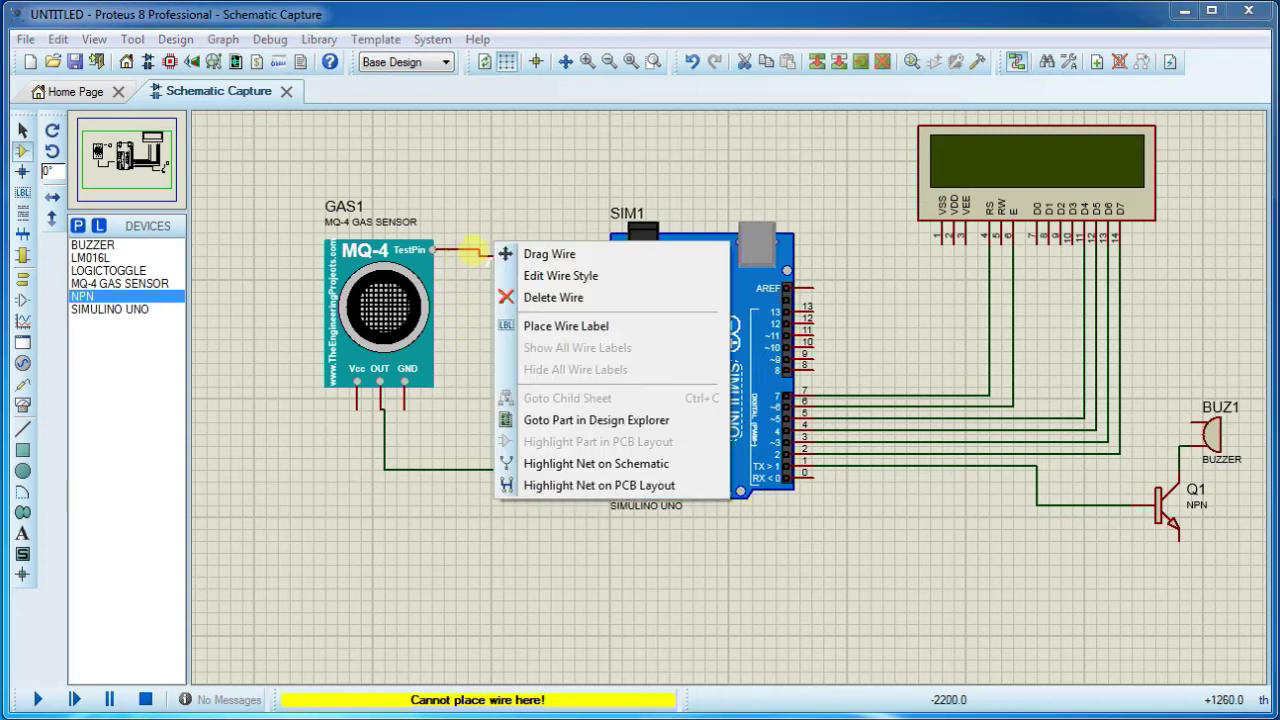
click(526, 295)
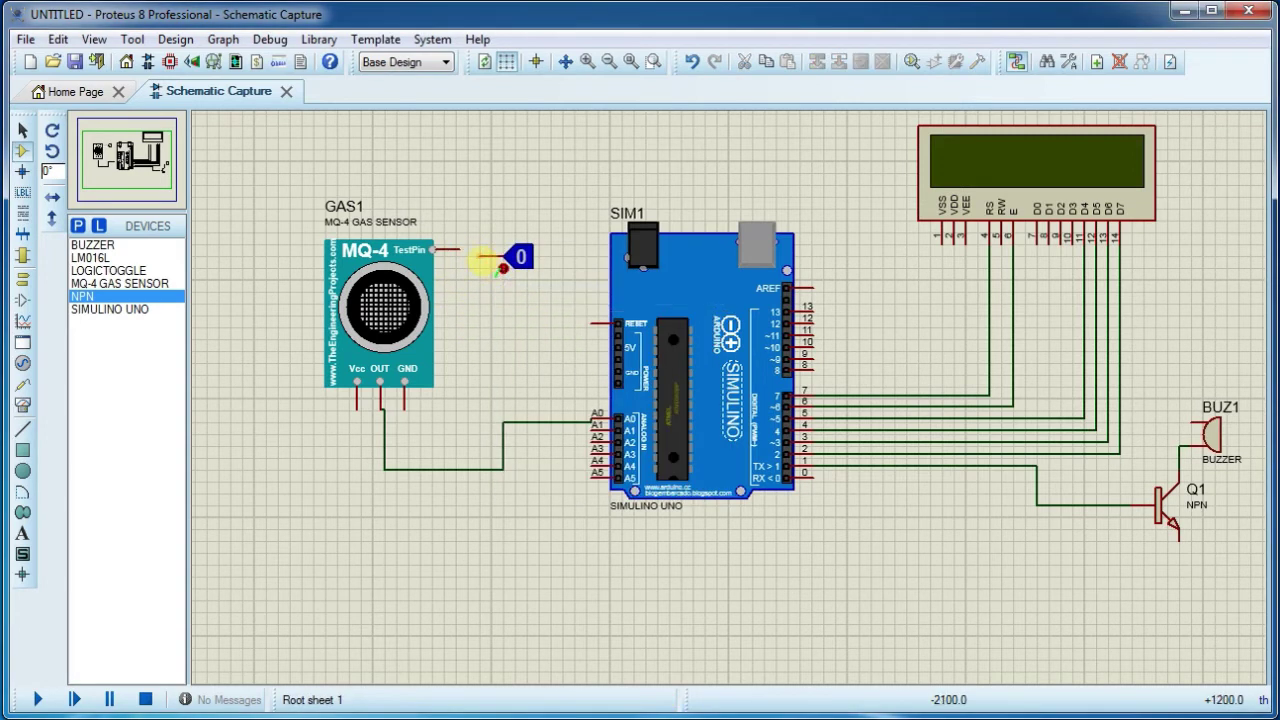
Place ground terminals and wire them to GAS1's GND pin, the LCD's RW pin and Q1's emitter
click(22, 282)
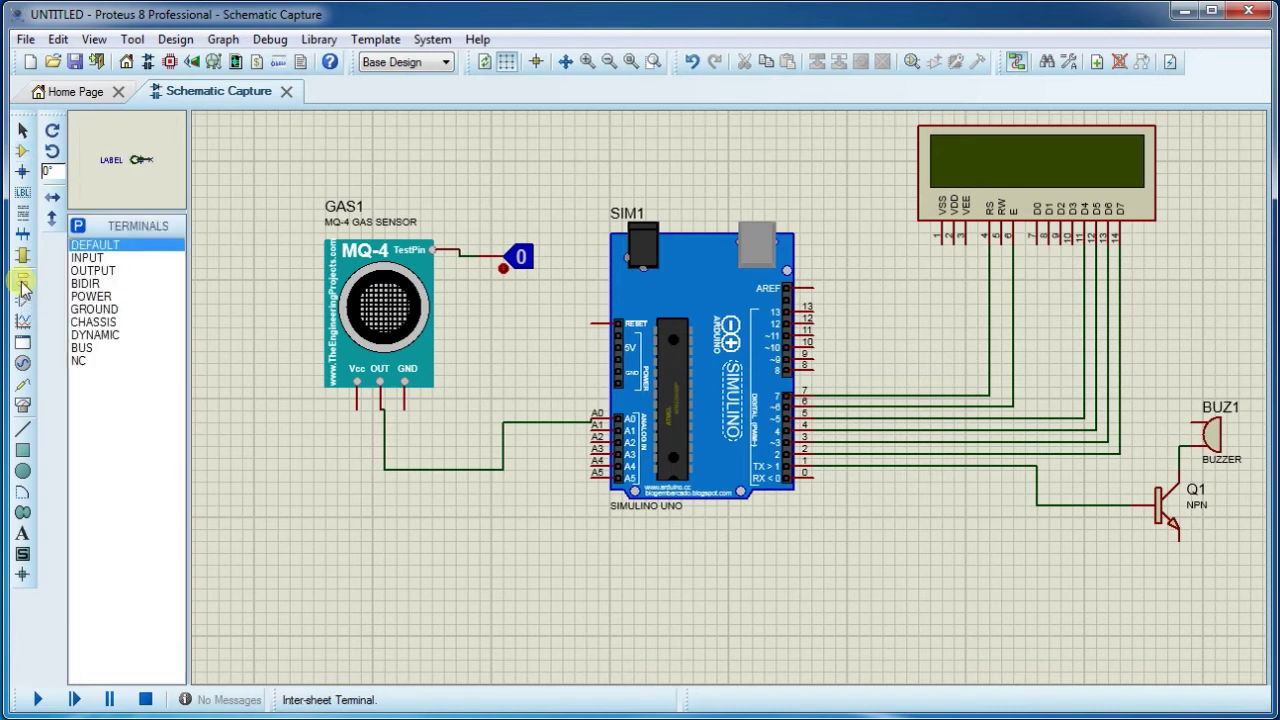
click(88, 310)
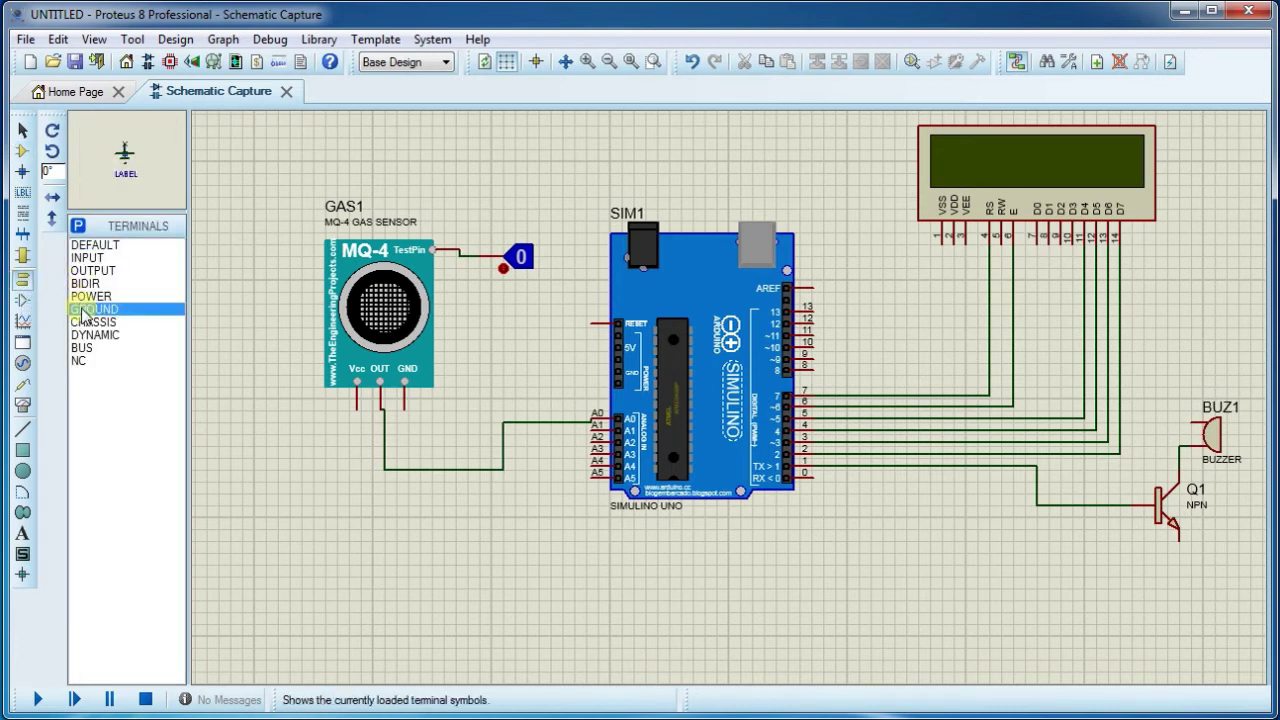
click(408, 438)
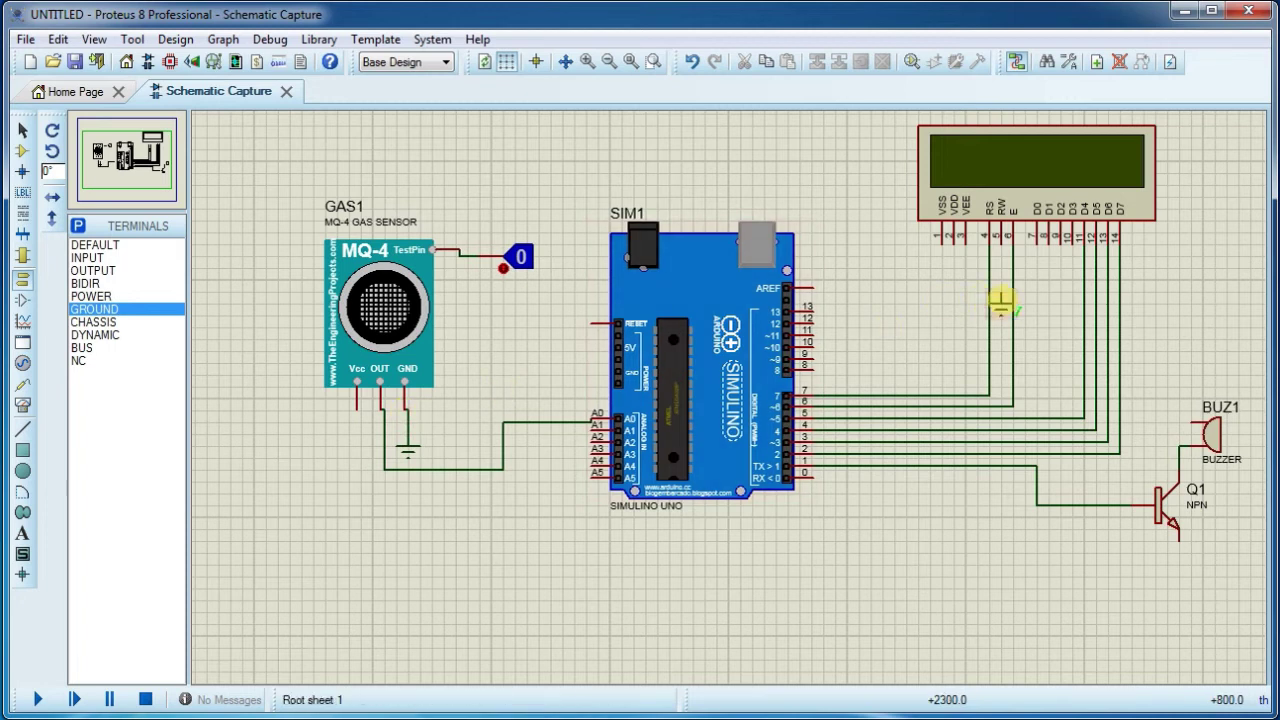
click(1000, 293)
click(1001, 246)
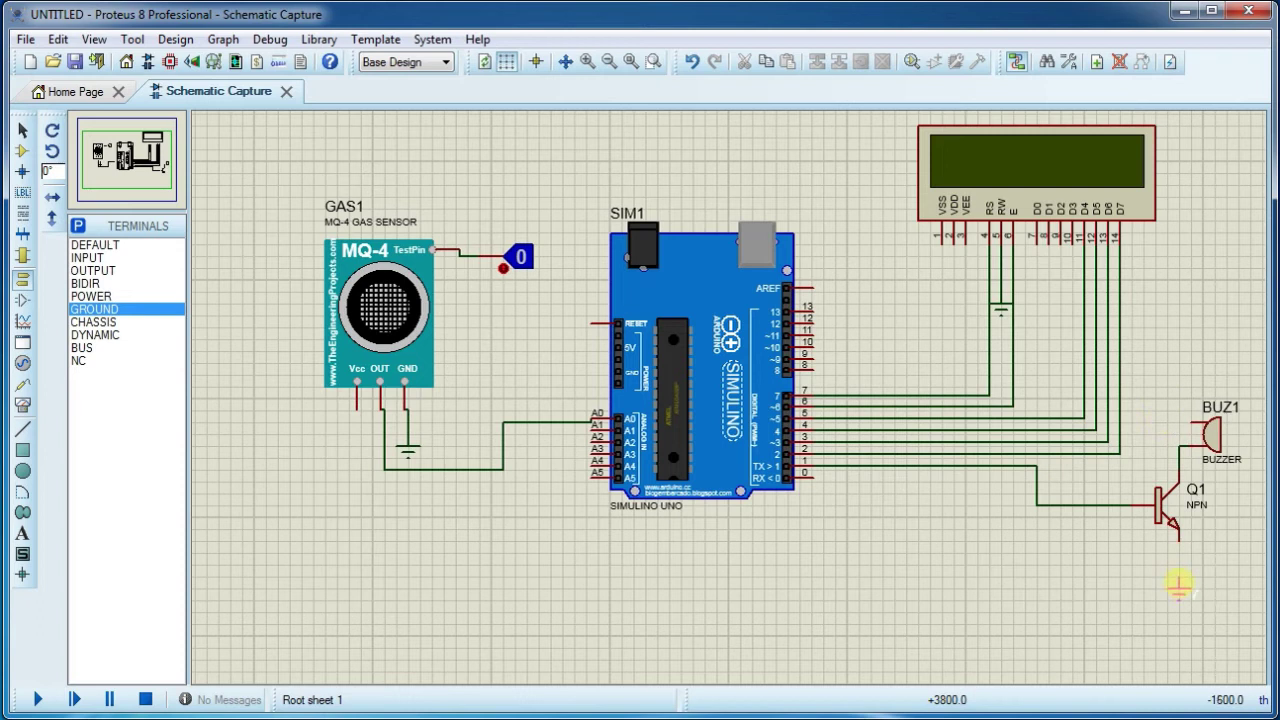
click(1180, 585)
click(1180, 582)
click(1180, 540)
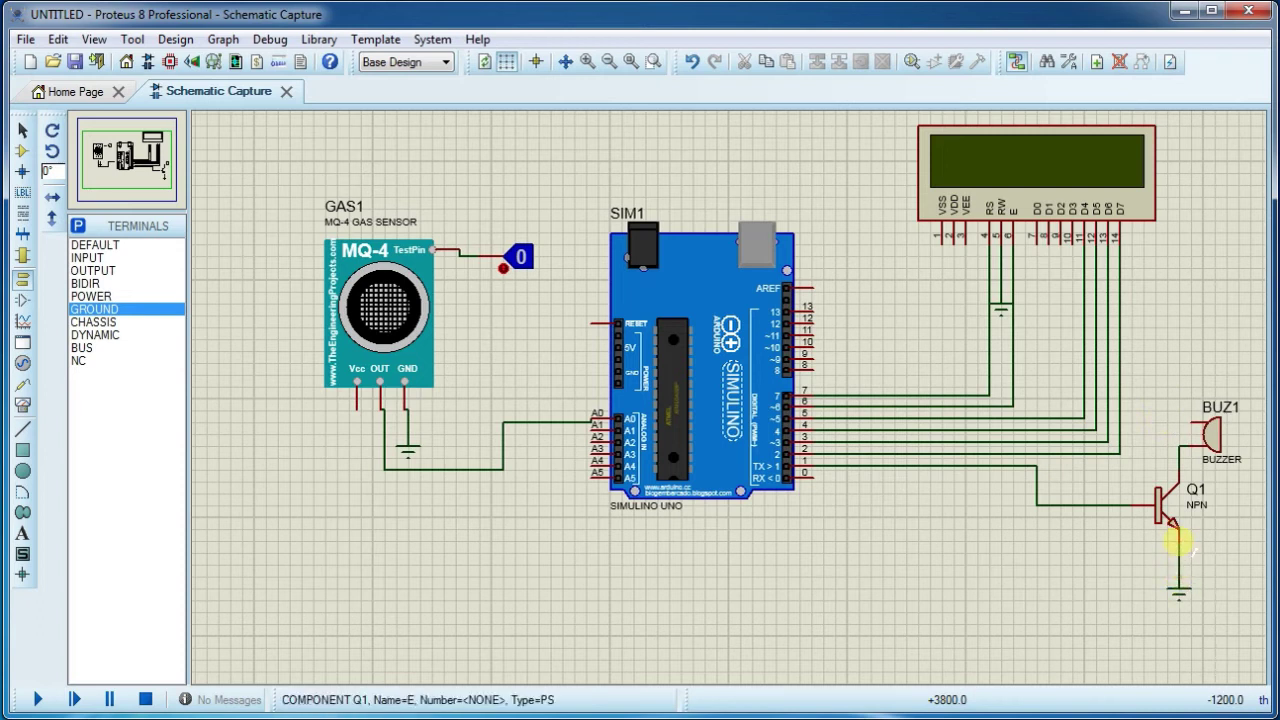
Wire a POWER terminal to GAS1's Vcc pin and place a second one above the buzzer
click(90, 296)
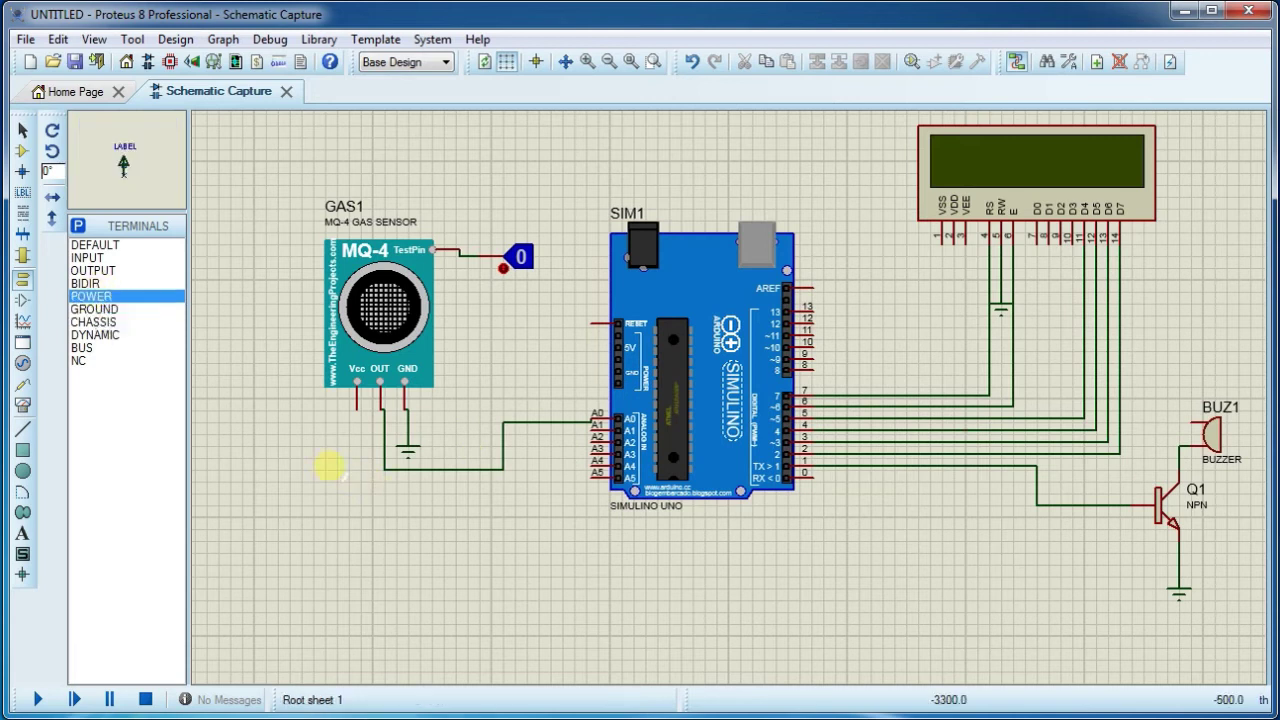
click(300, 427)
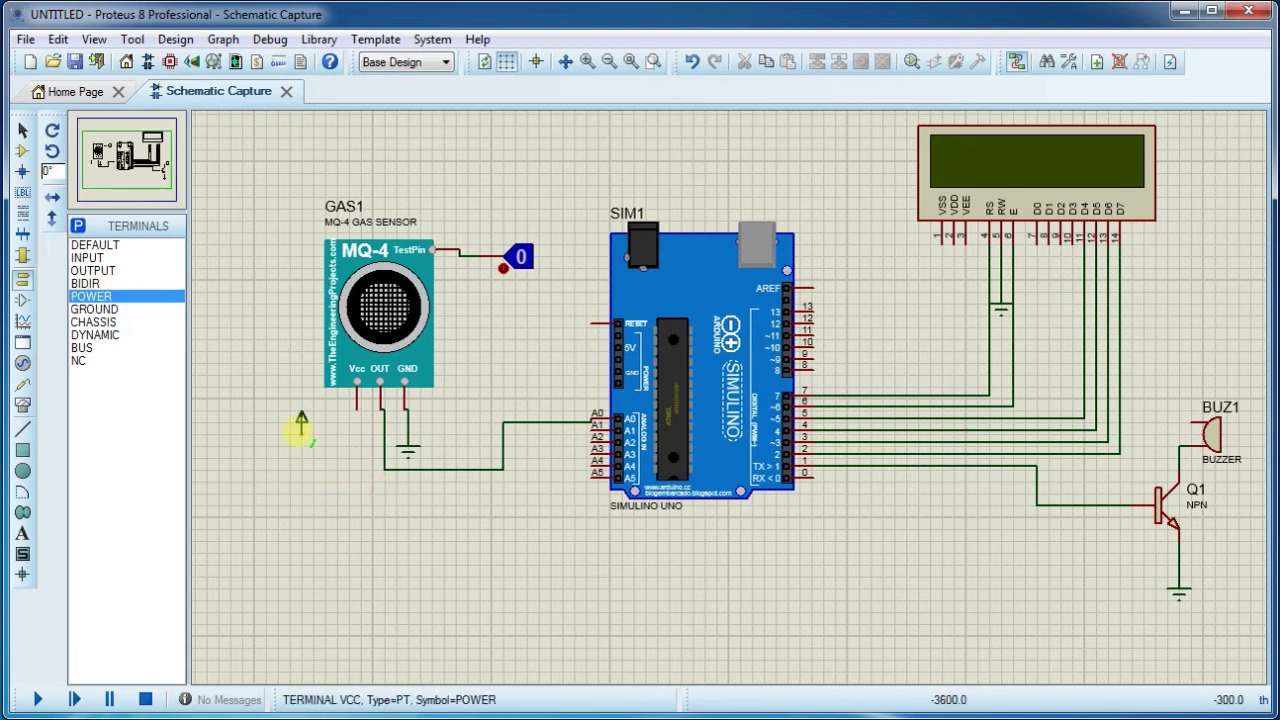
click(300, 431)
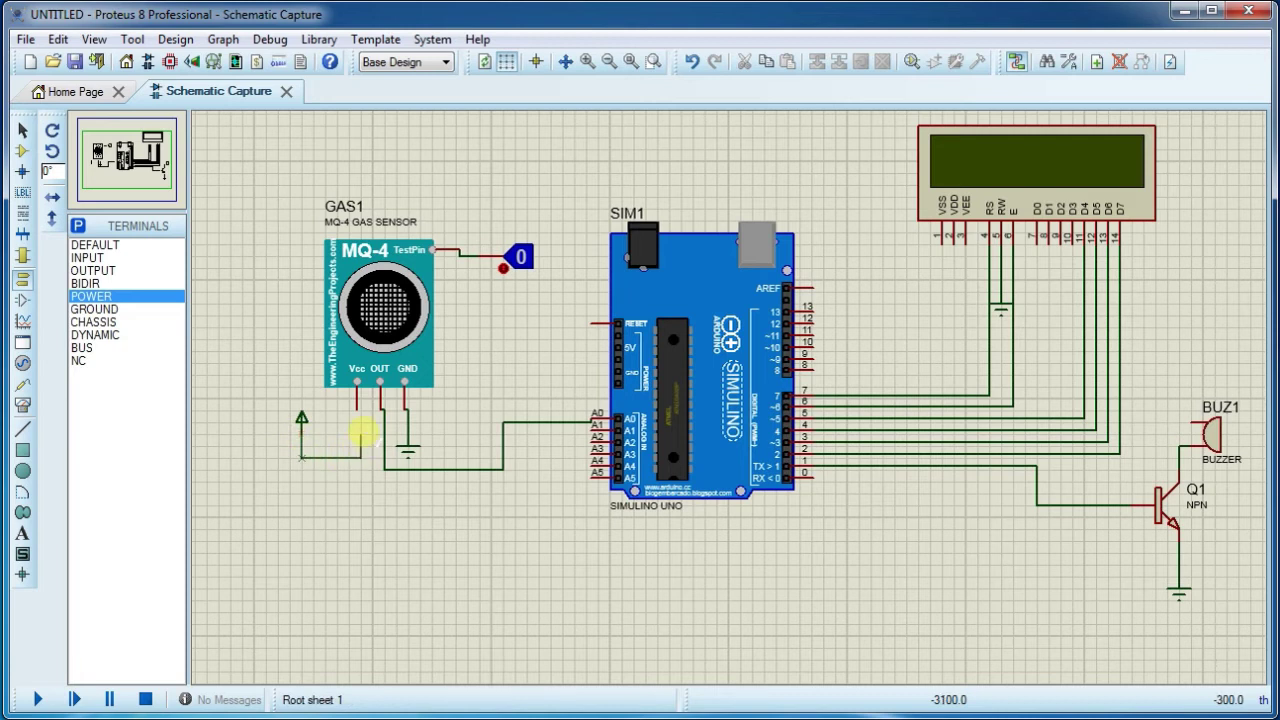
click(357, 414)
click(1181, 362)
Wire the power terminal to BUZ1 and set the buzzer's operating voltage to 5V
click(1167, 358)
click(1196, 421)
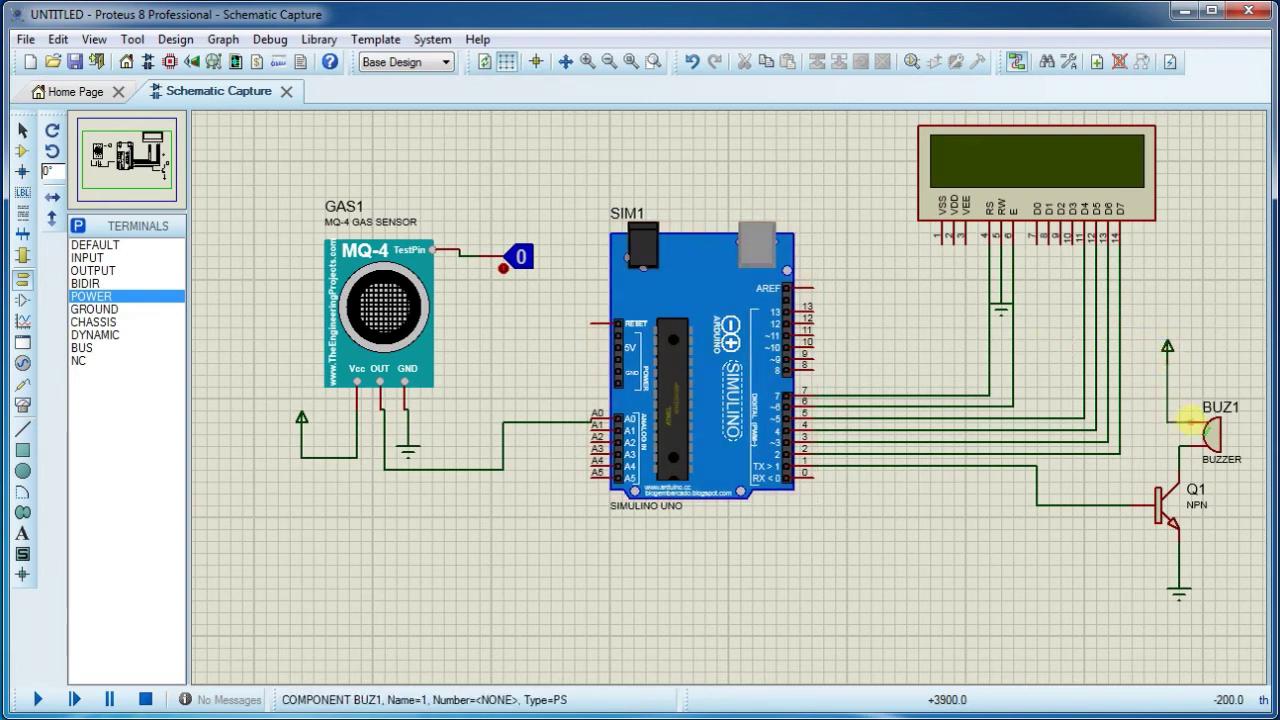
double_click(1190, 420)
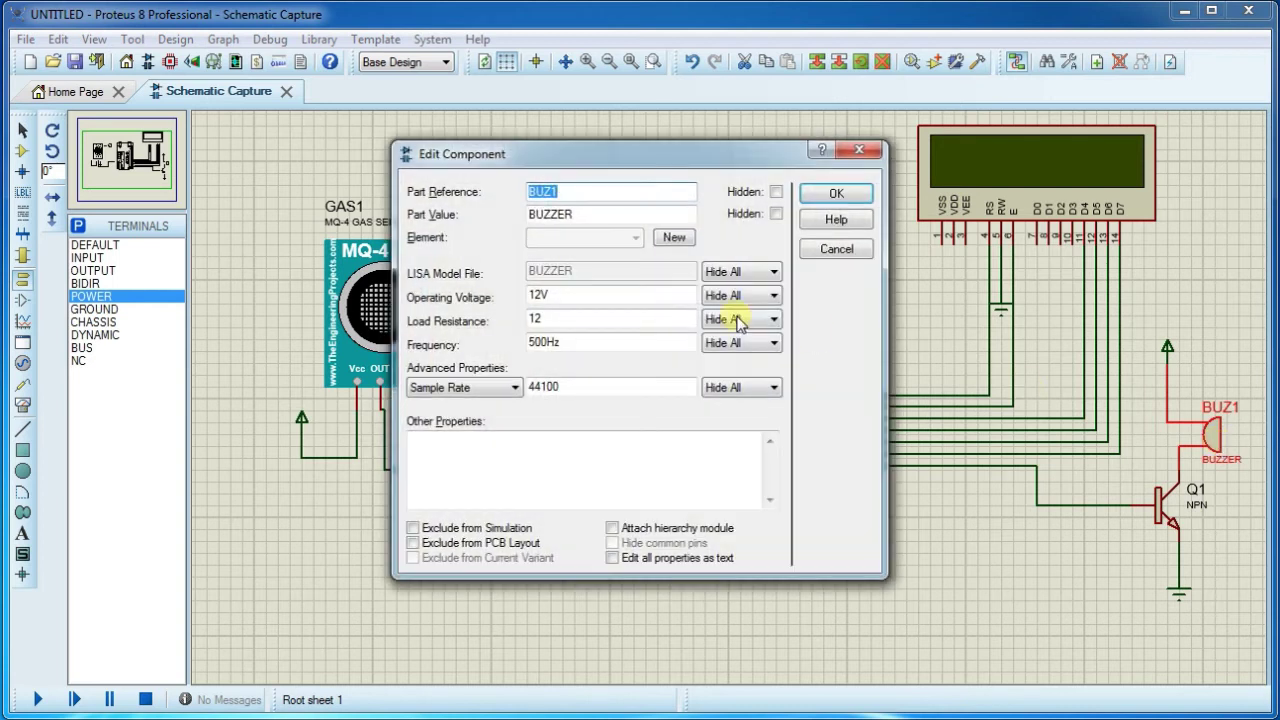
click(540, 295)
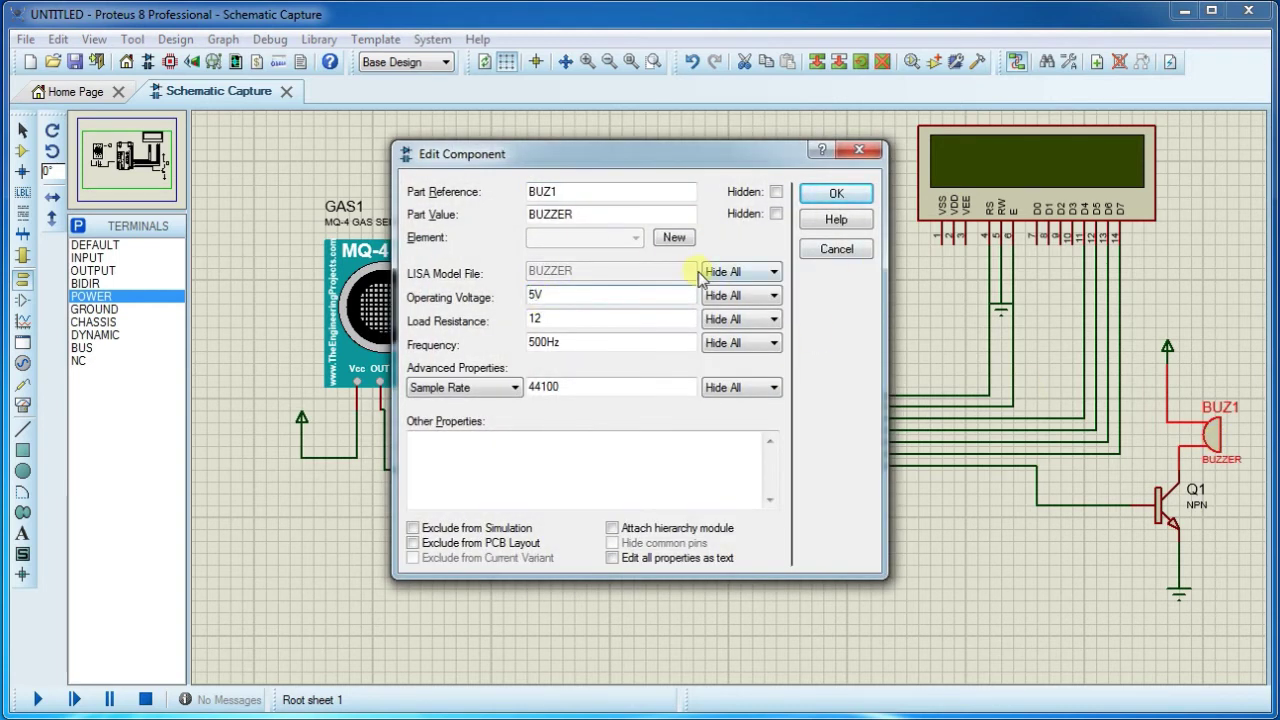
click(836, 194)
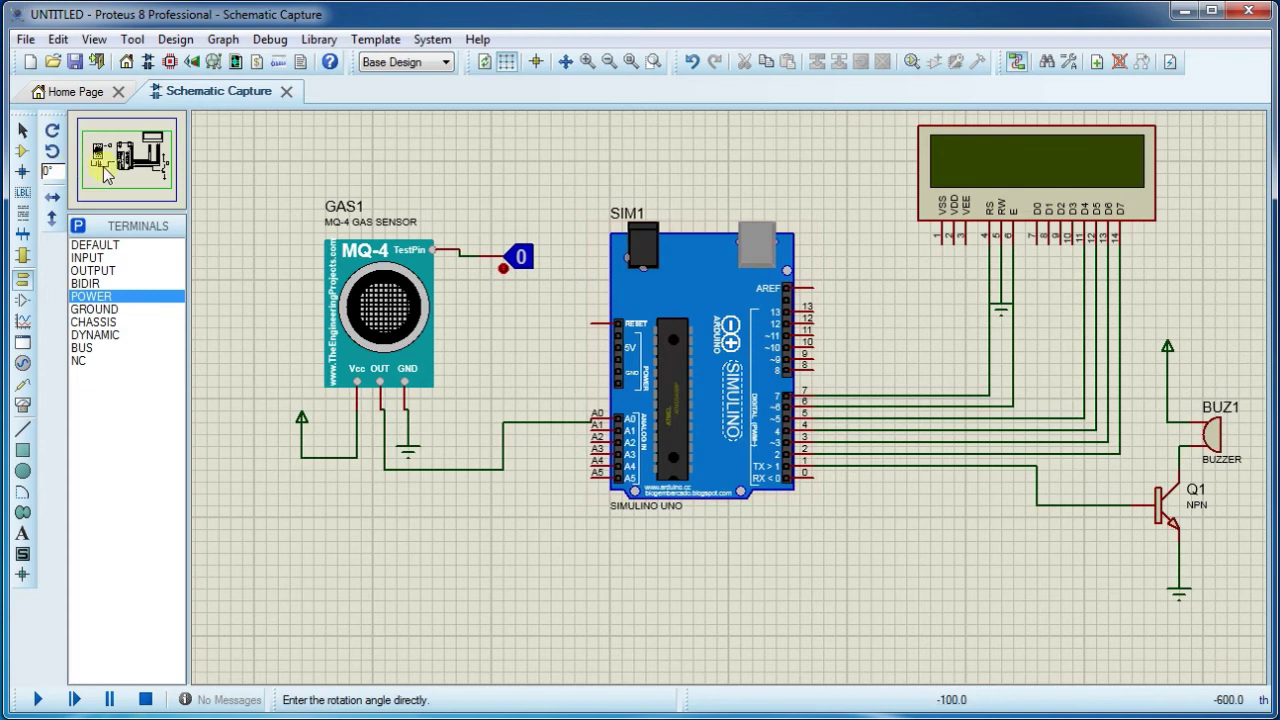
click(145, 172)
drag(145, 172, 139, 169)
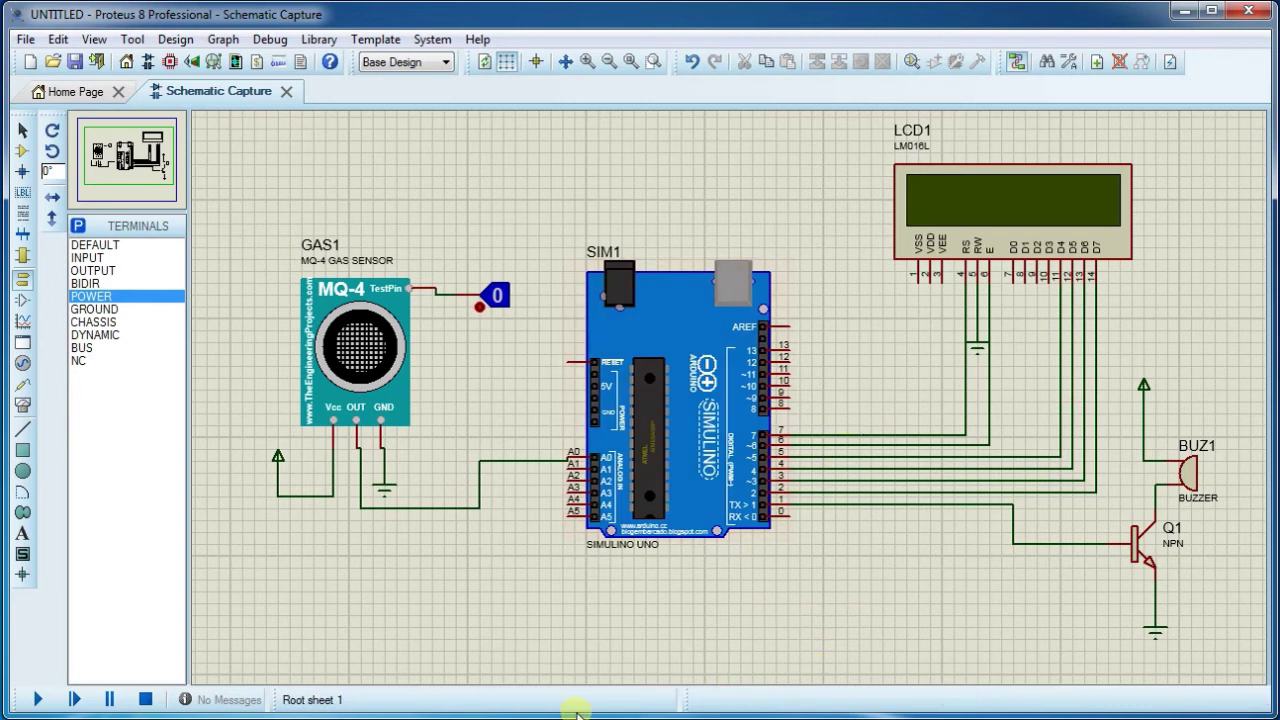
Copy the mq_4_SENSOR.ino.hex file path from the Arduino IDE compile output
click(393, 715)
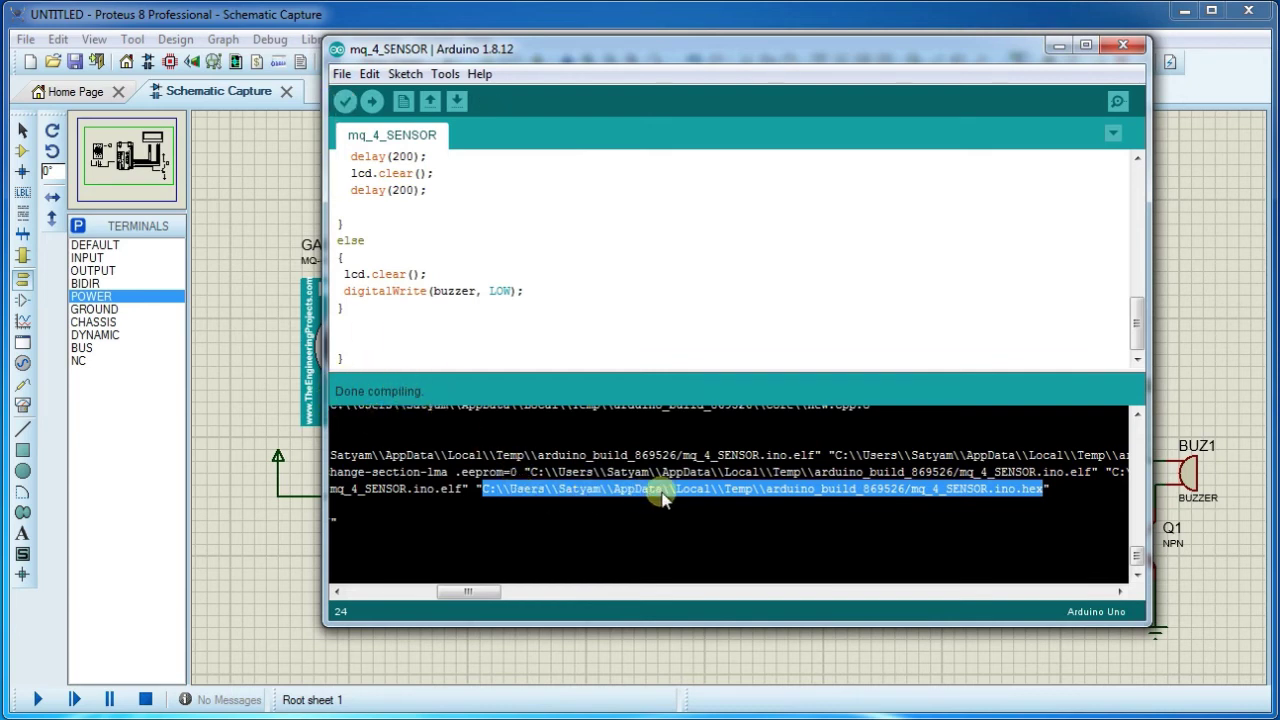
key(ctrl+c)
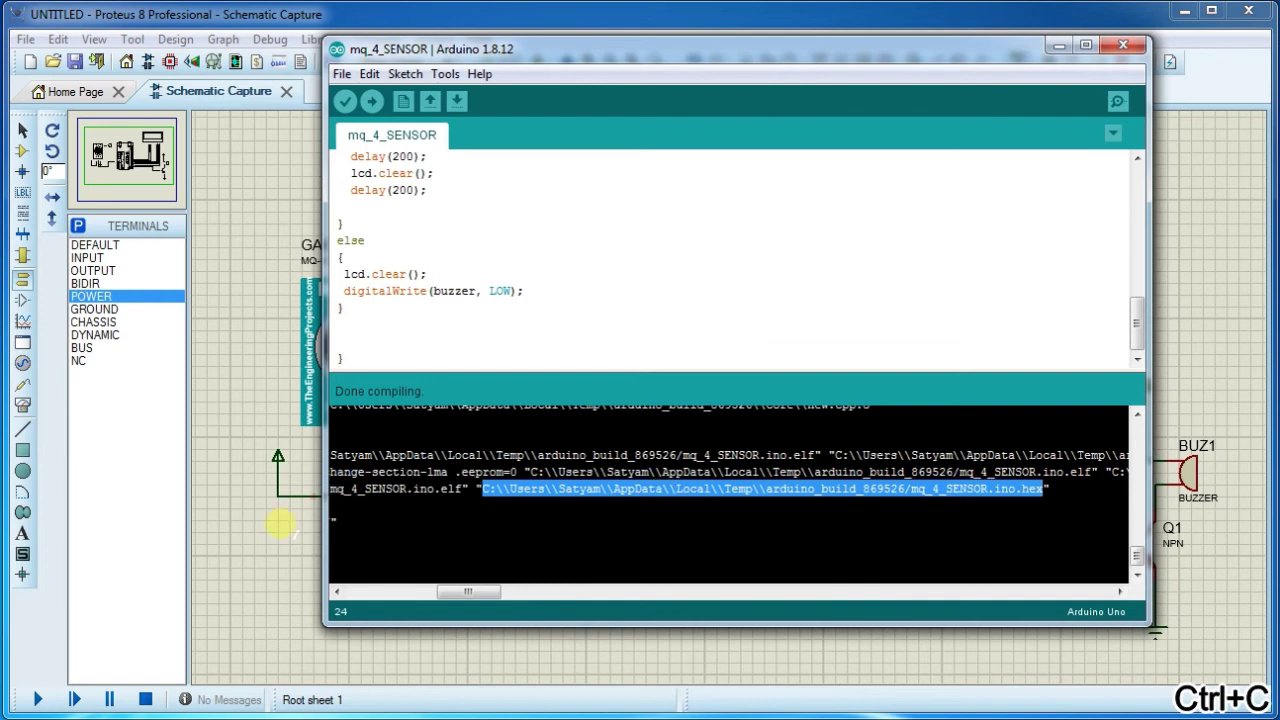
Paste the mq_4_SENSOR hex path into SIM1's Program File field and confirm
click(275, 535)
double_click(692, 455)
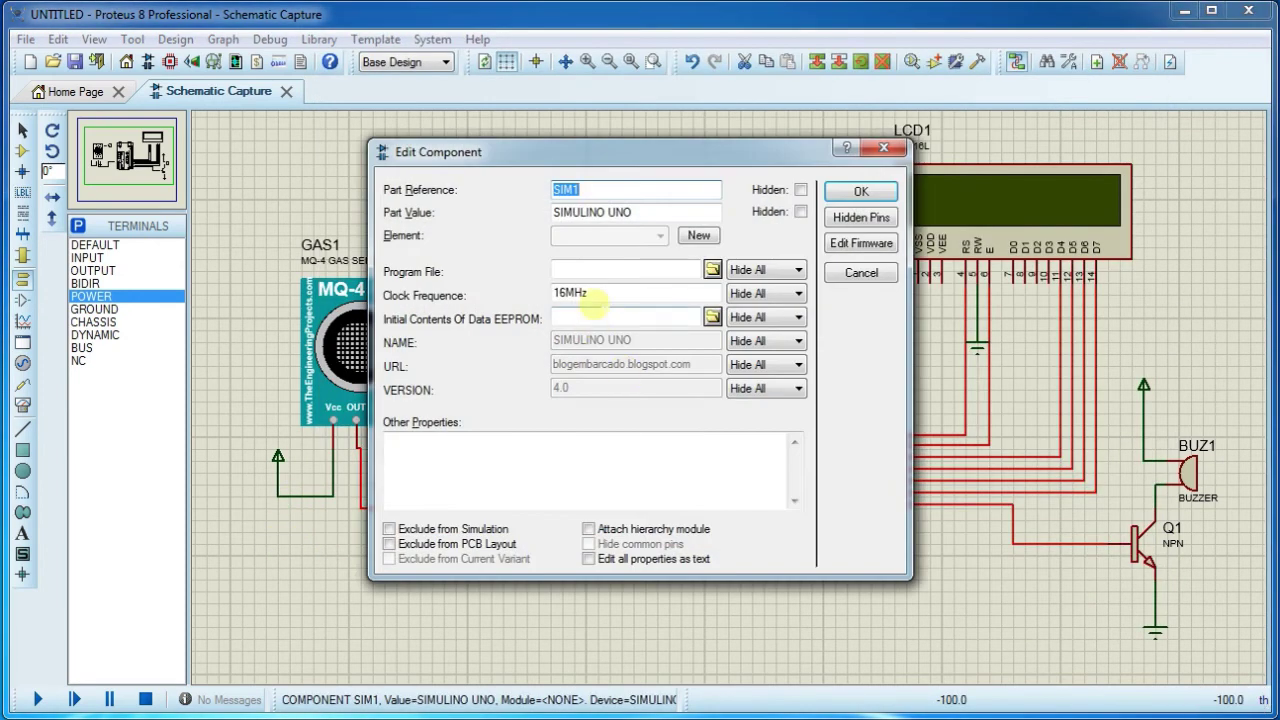
click(612, 272)
right_click(614, 274)
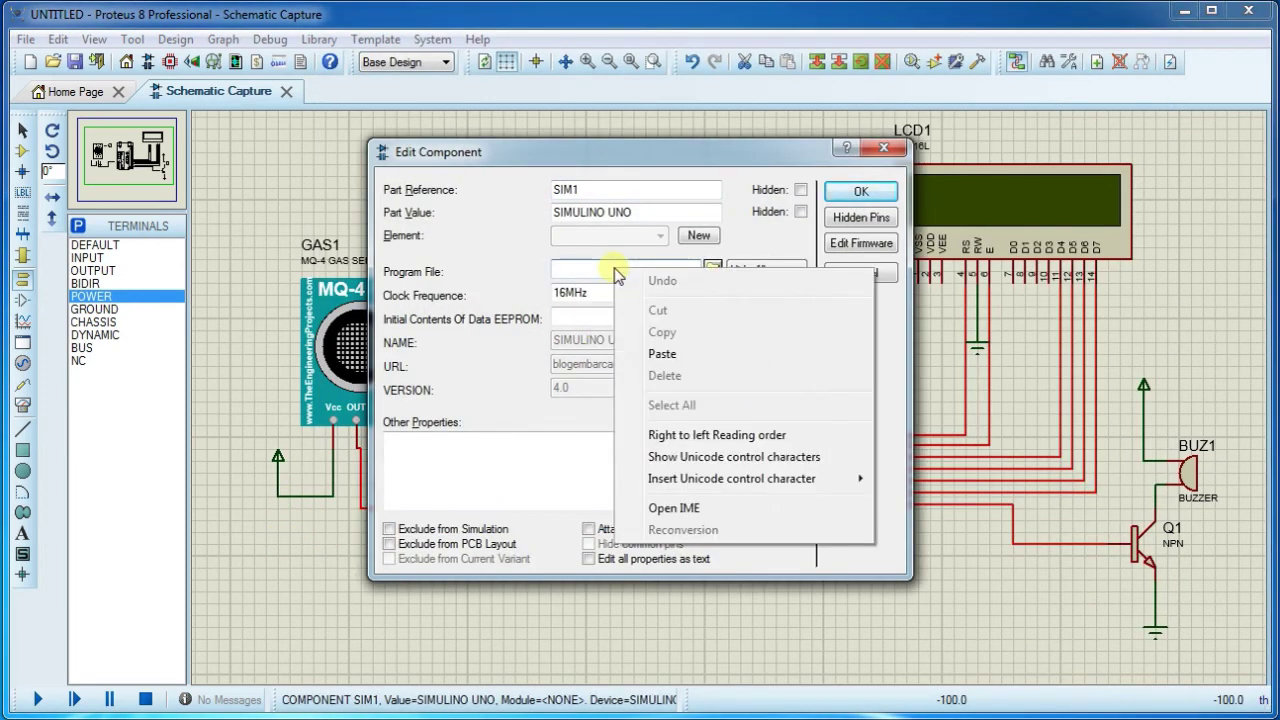
click(660, 353)
click(833, 198)
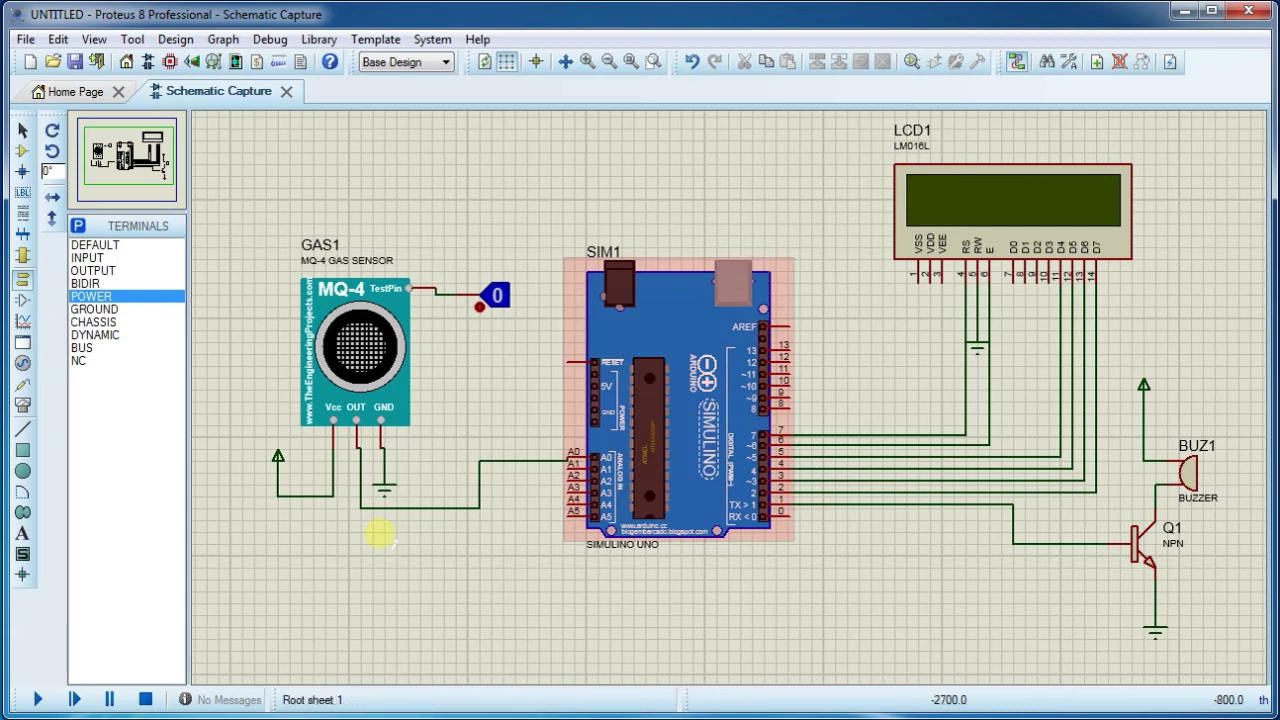
After the first simulation errors, set GAS1's Program File to GAS.HEX and confirm
click(38, 700)
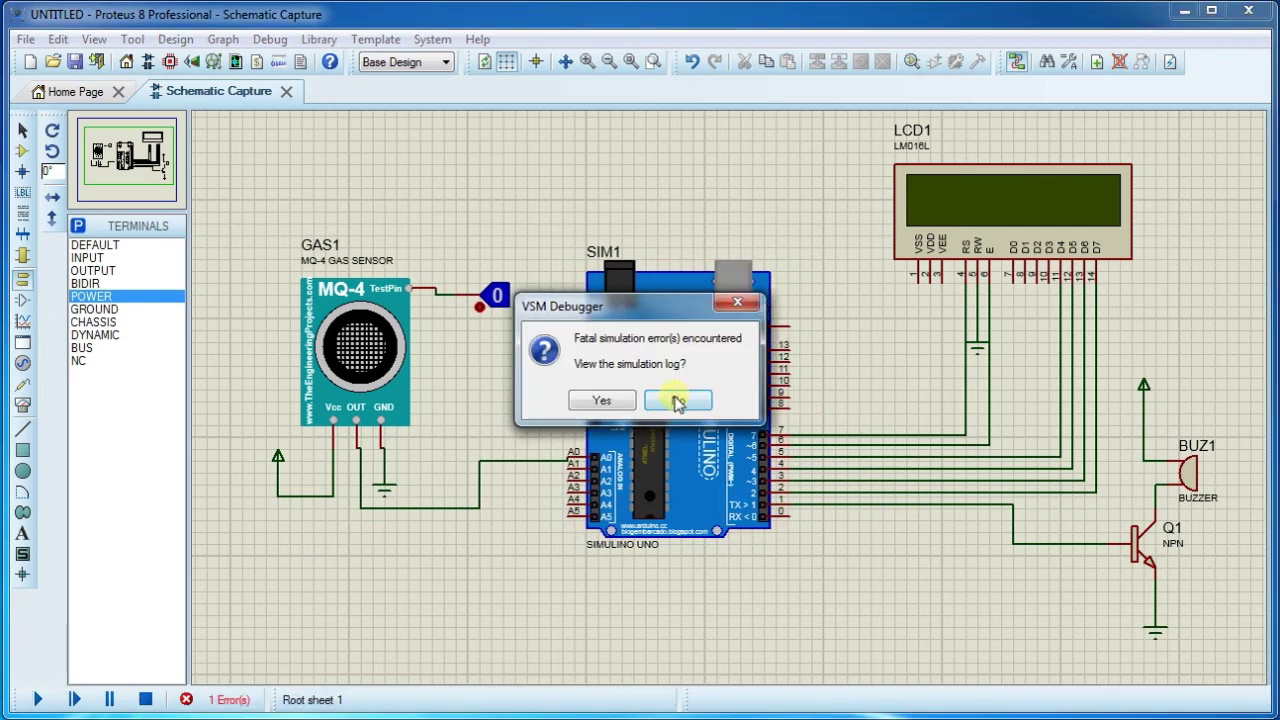
click(677, 401)
double_click(345, 350)
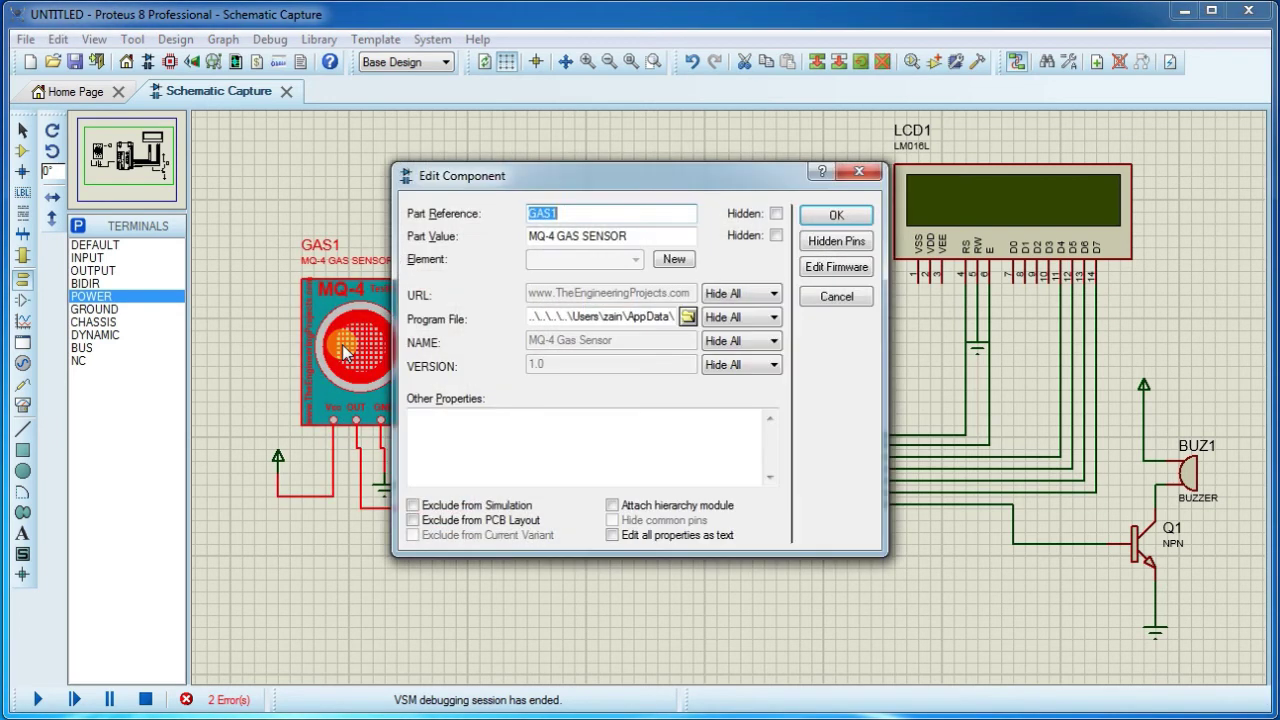
click(688, 316)
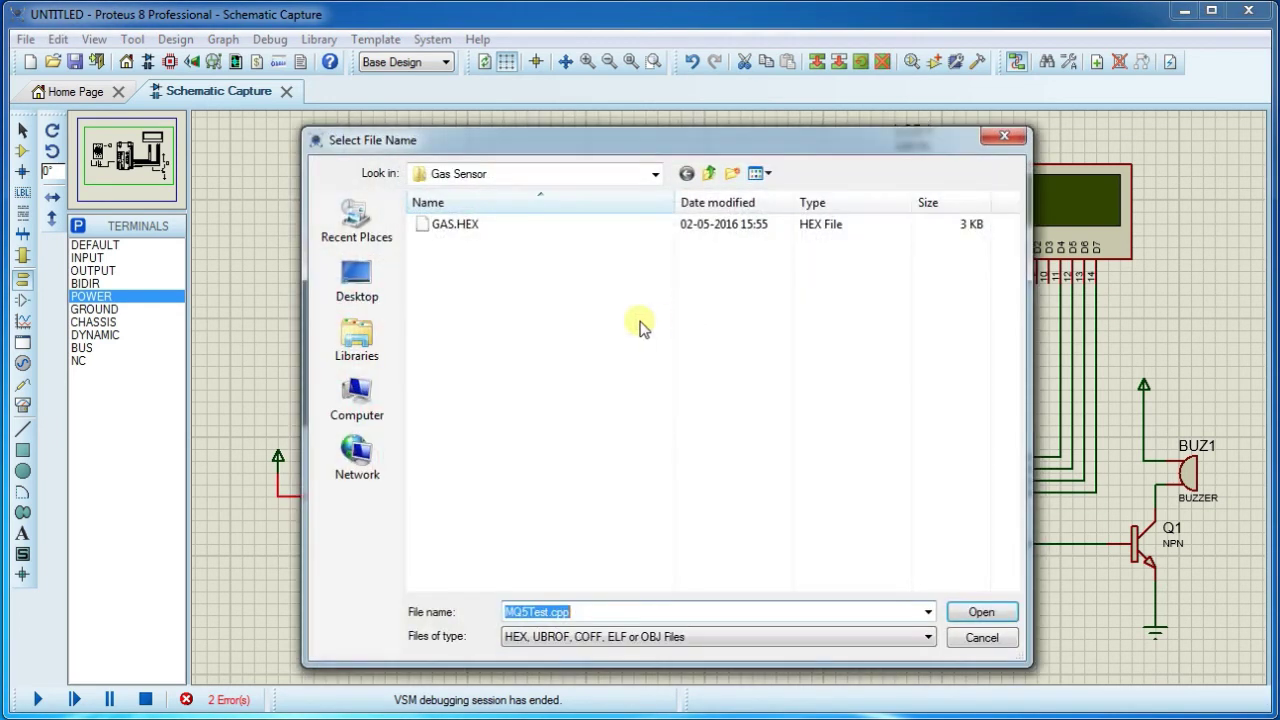
click(656, 175)
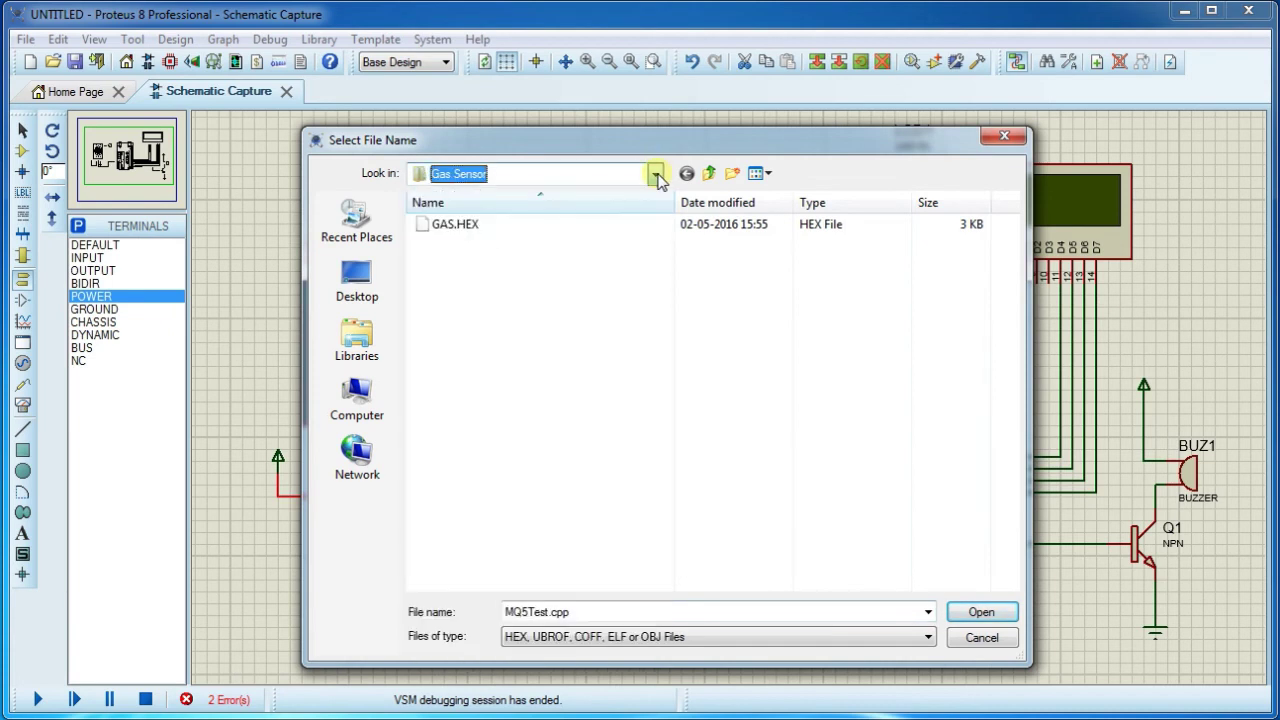
double_click(516, 228)
click(836, 216)
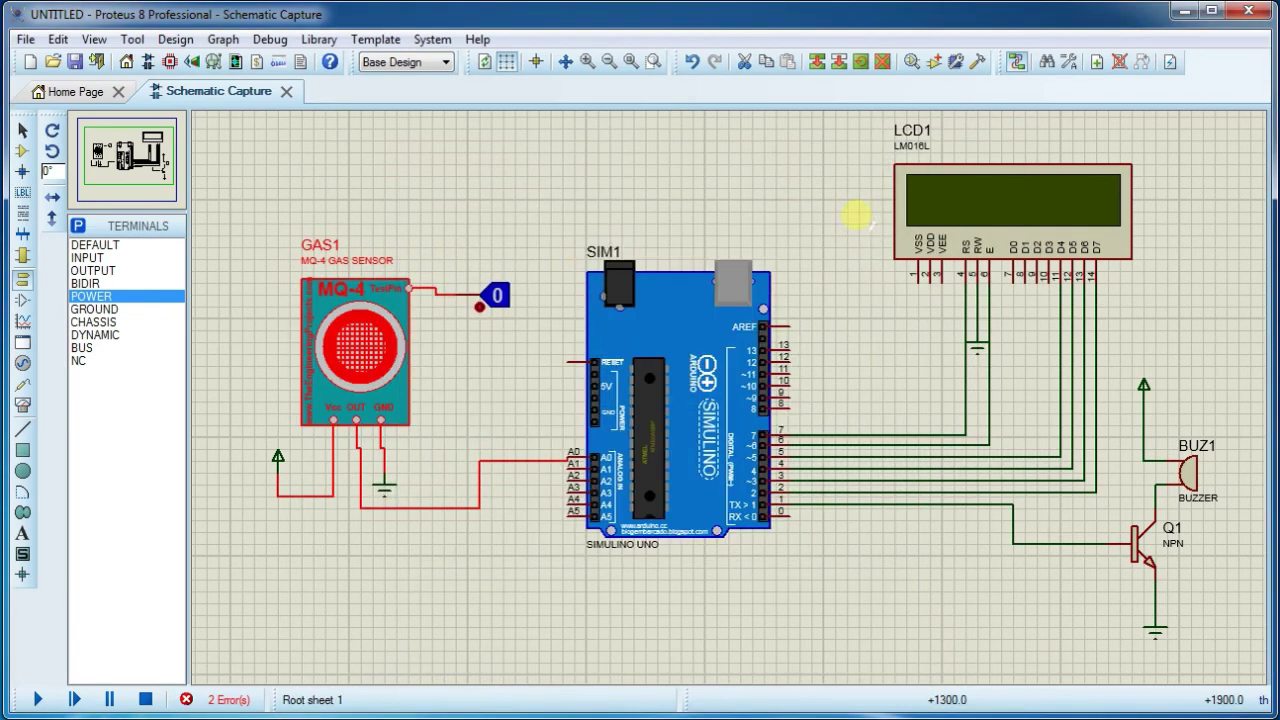
click(555, 236)
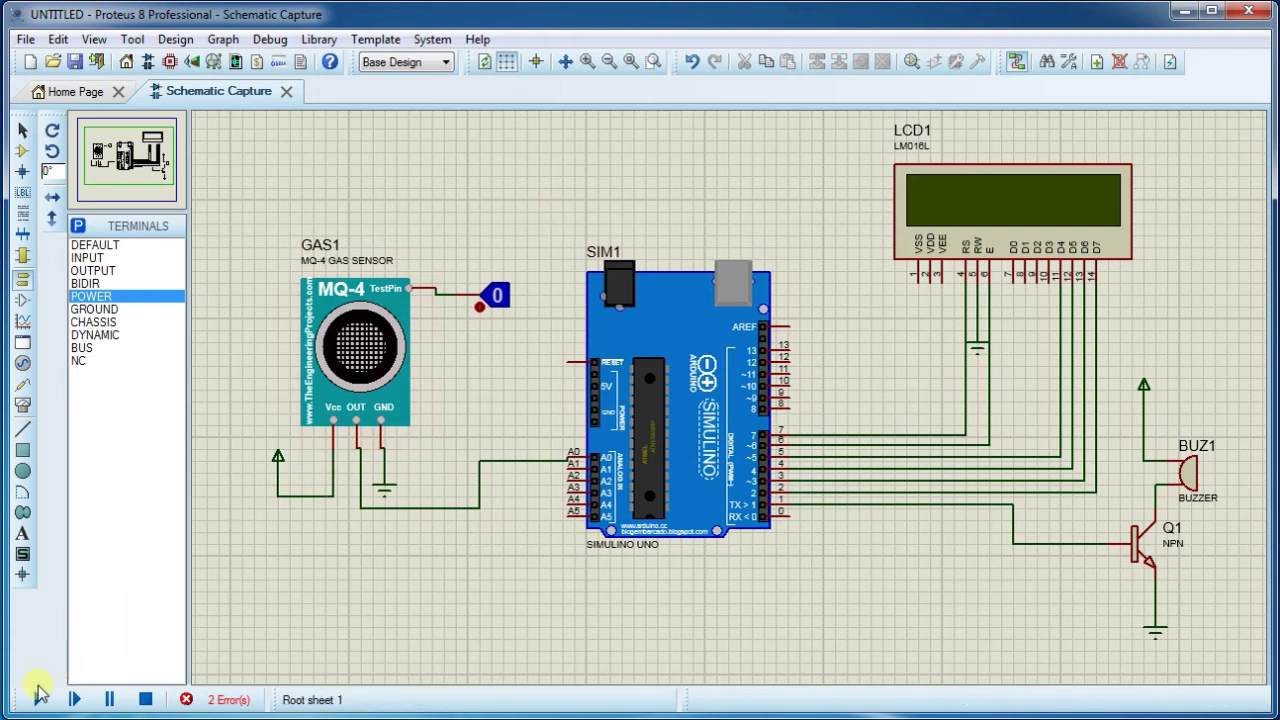
Start the simulation and toggle the MQ-4 TestPin high, low, then high again
click(37, 700)
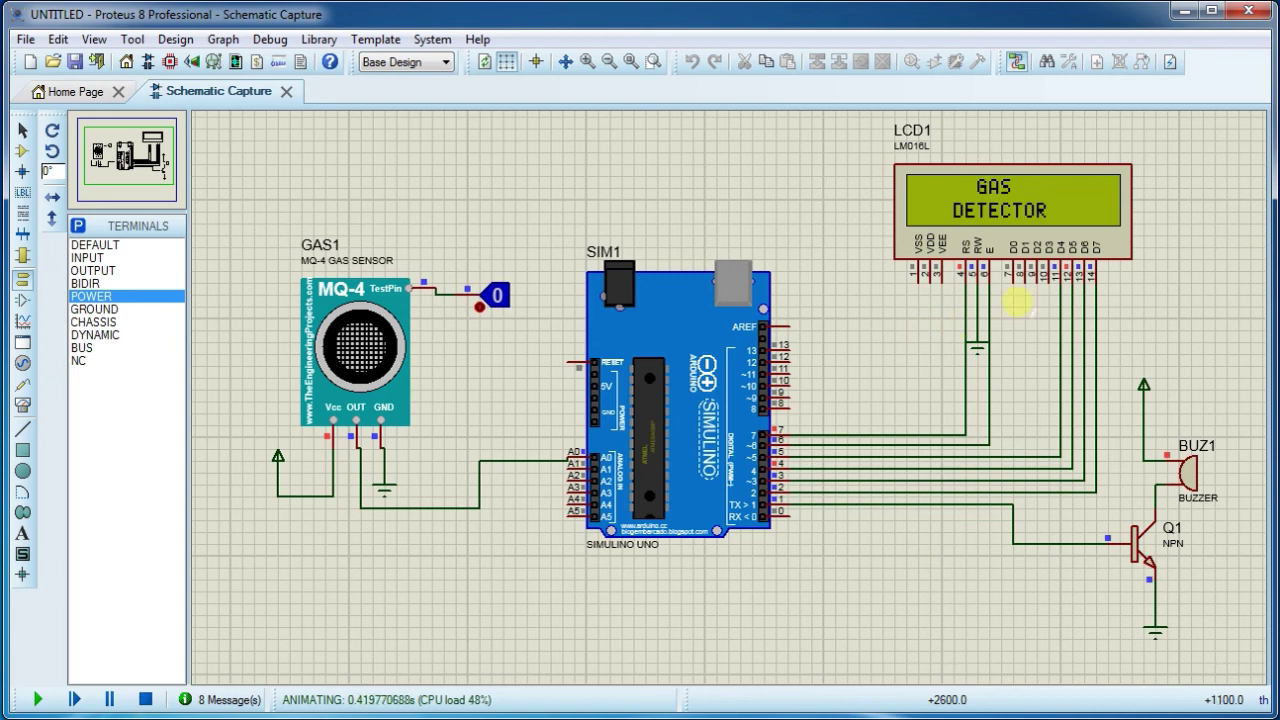
click(900, 332)
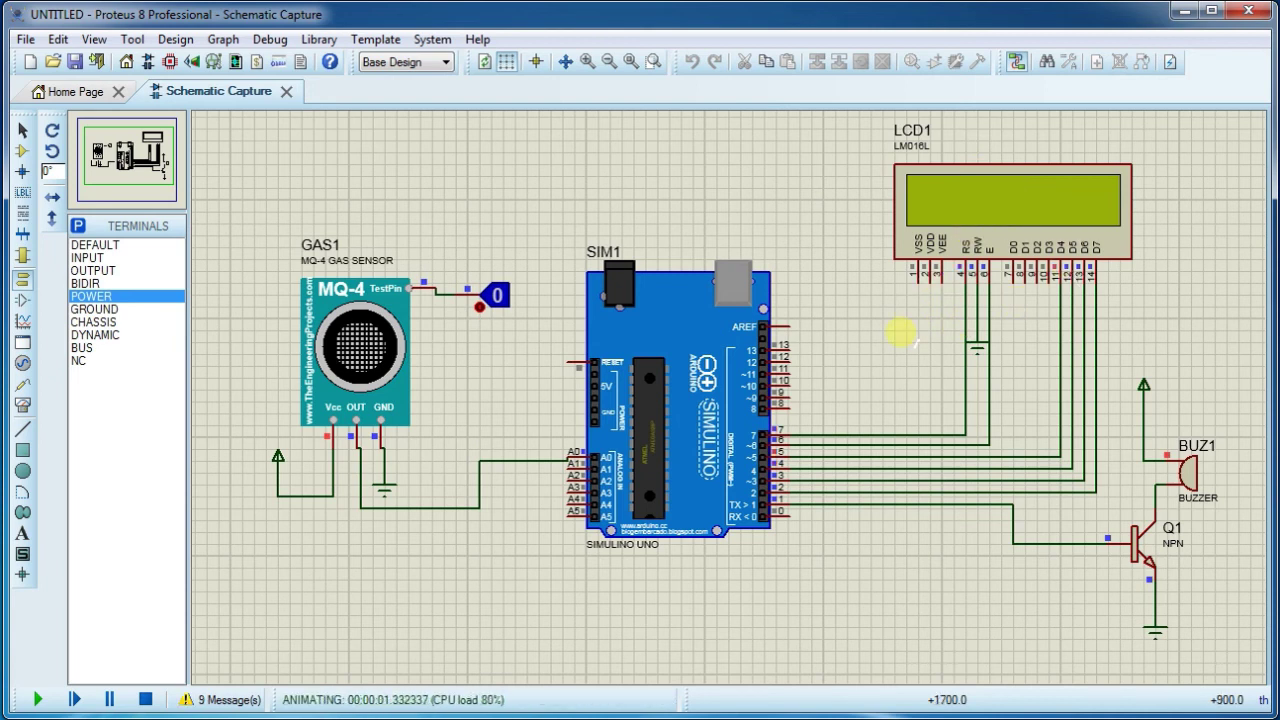
click(498, 297)
click(498, 297)
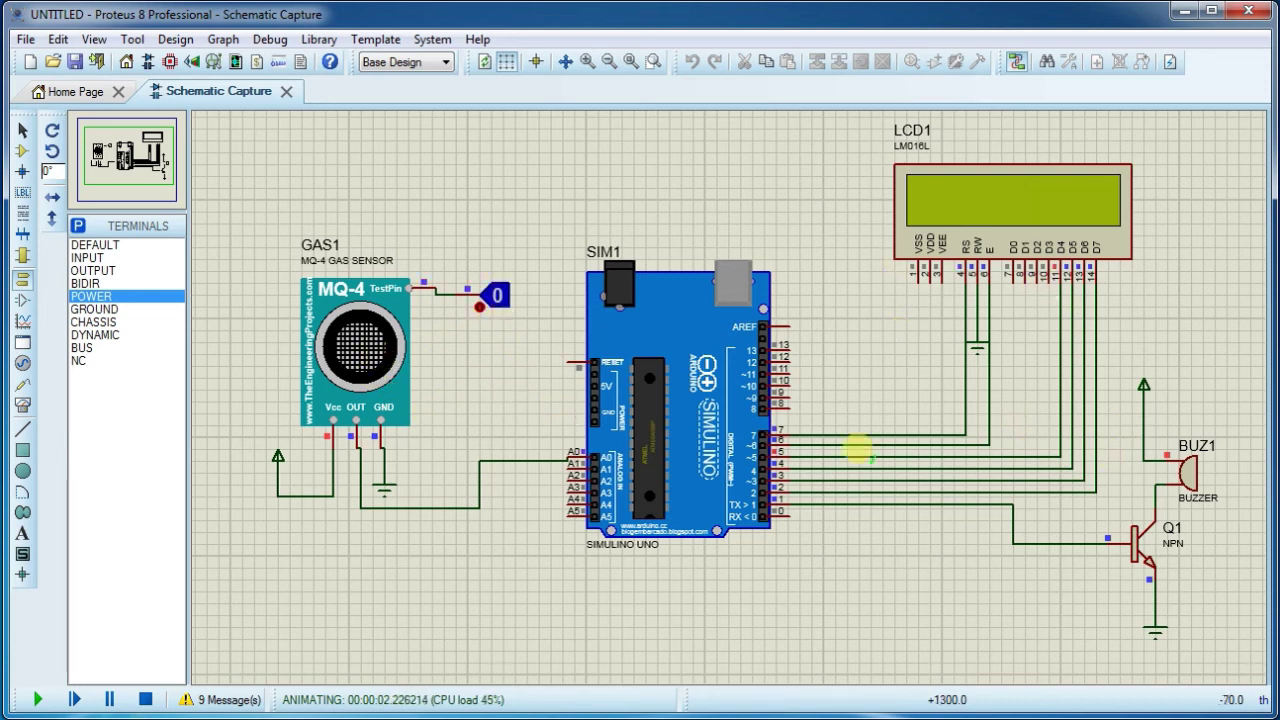
click(482, 302)
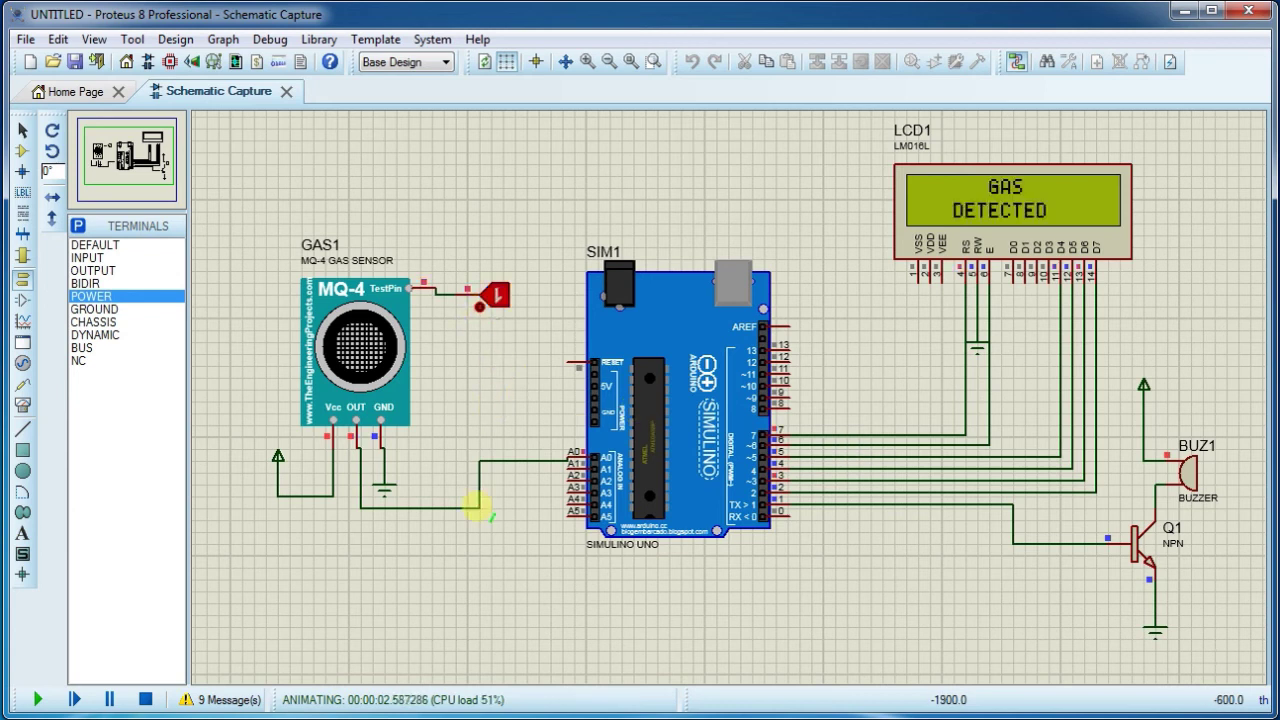